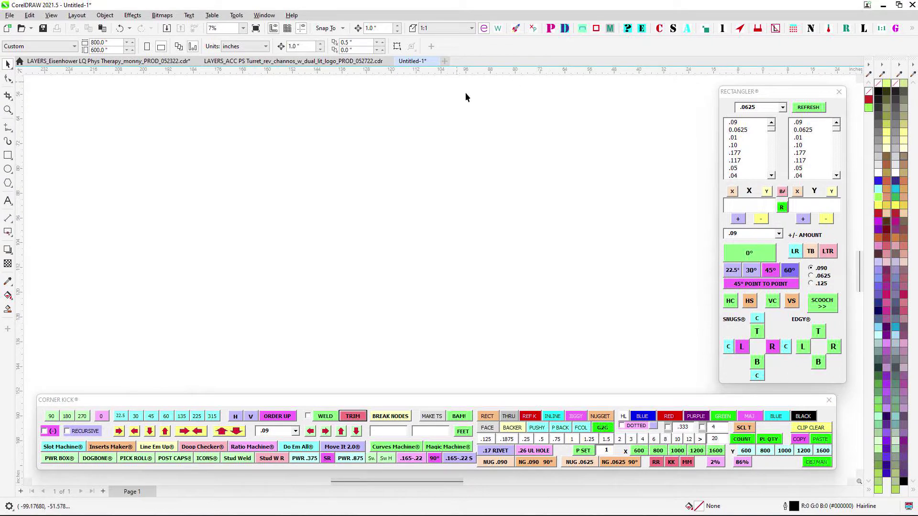
Close the Corner Kick and Rectangler windows and bring the untitled document's whole page into view.
left_click(828, 400)
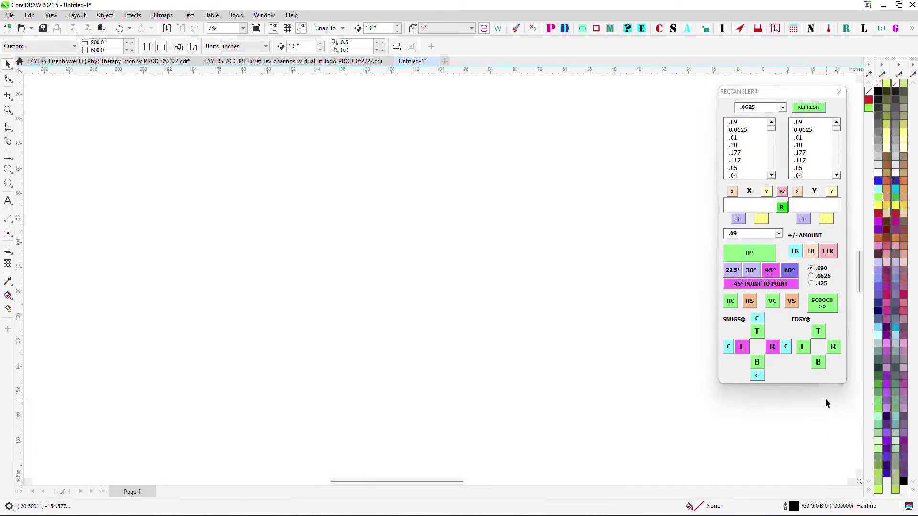
left_click(839, 91)
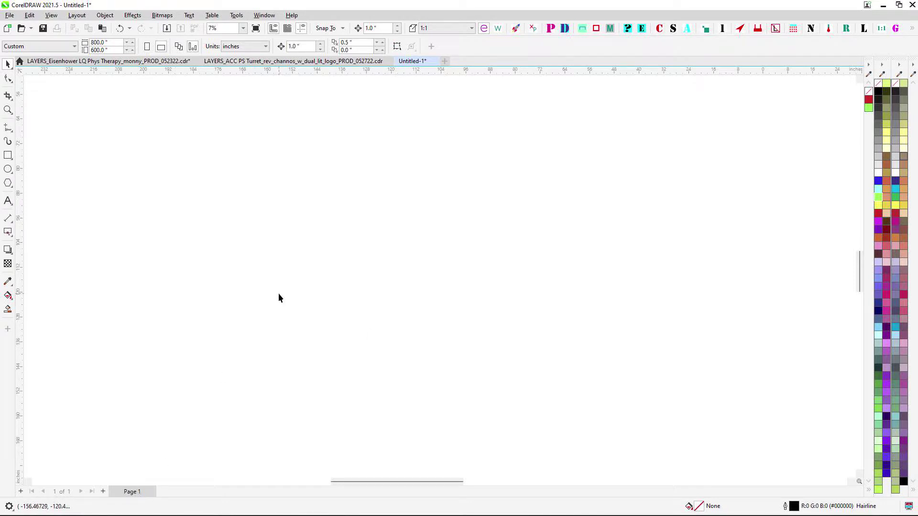
scroll(394, 252, "down", 4)
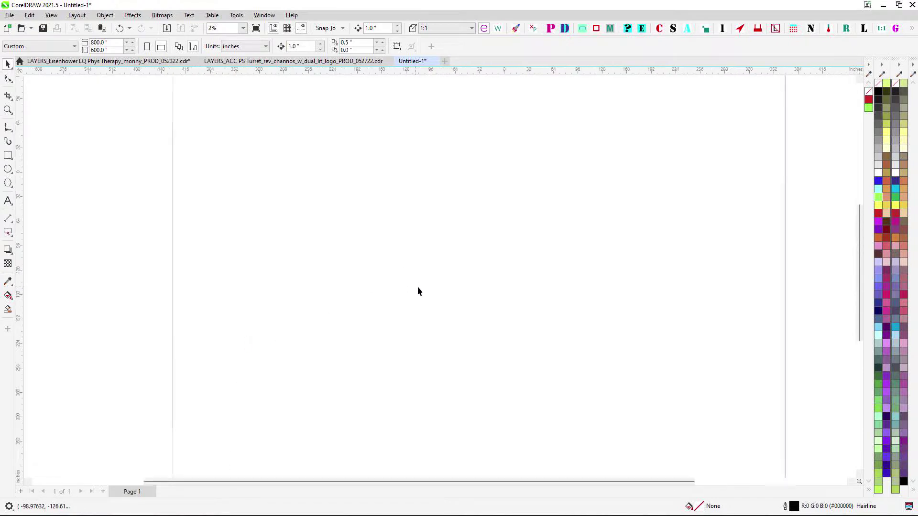
scroll(487, 278, "down", 1)
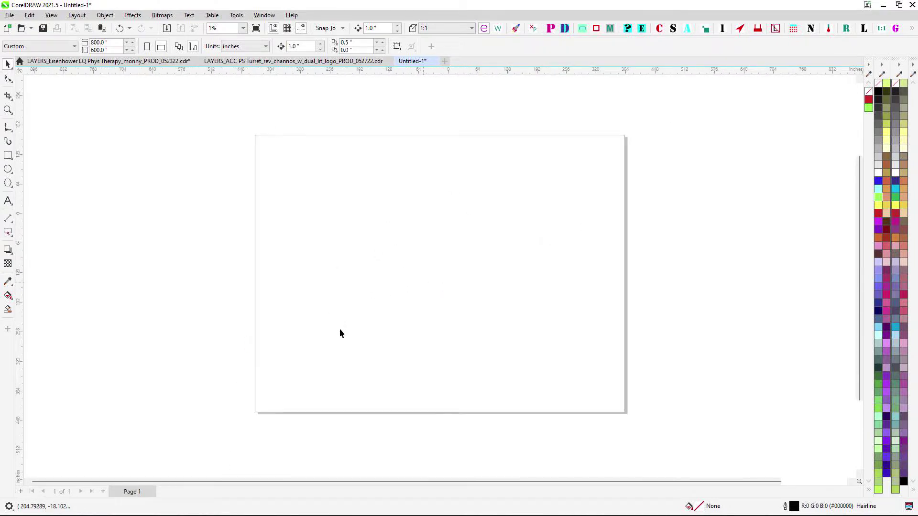
scroll(581, 220, "up", 2)
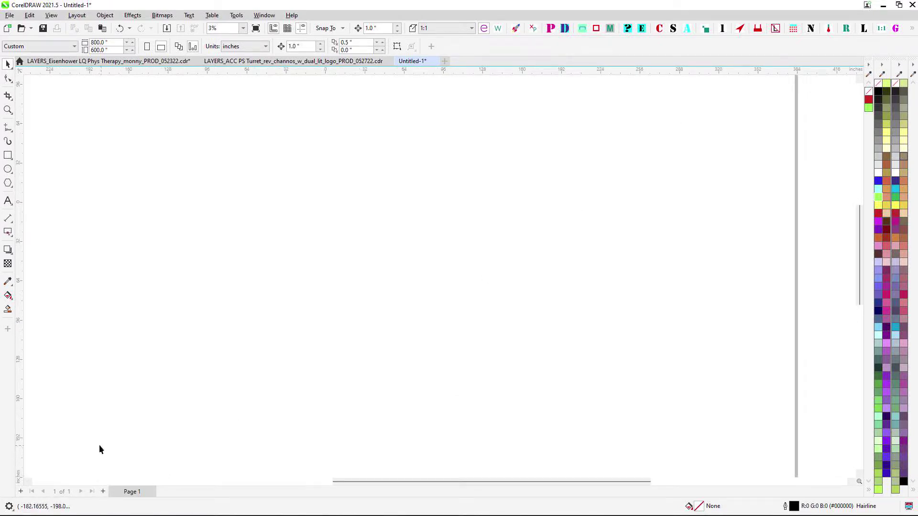
Add four blank pages after Page 1 in the untitled document.
left_click(103, 492)
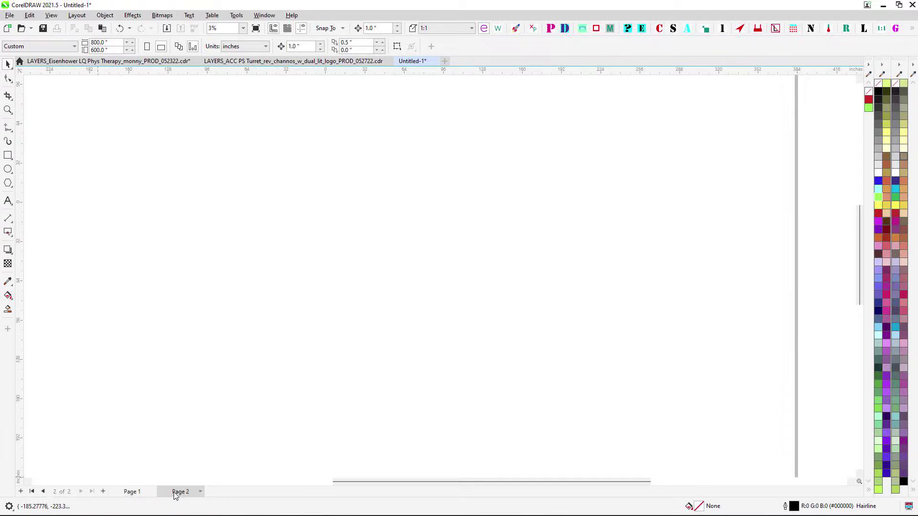
left_click(103, 492)
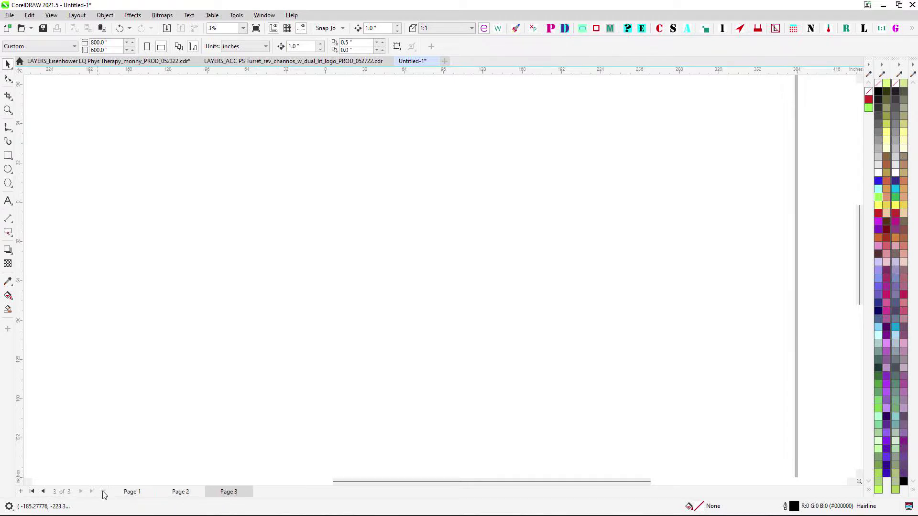
left_click(103, 492)
left_click(103, 492)
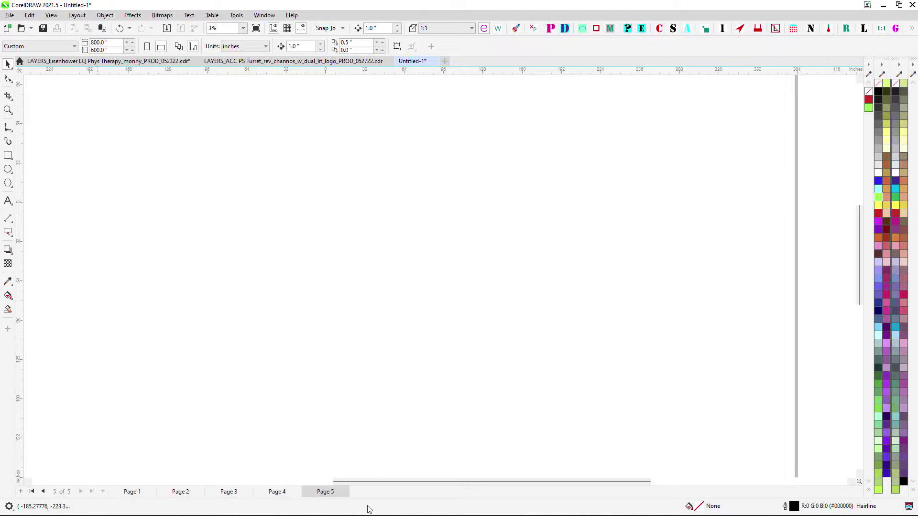
Close the untitled document without saving its changes.
left_click_drag(359, 398, 357, 453)
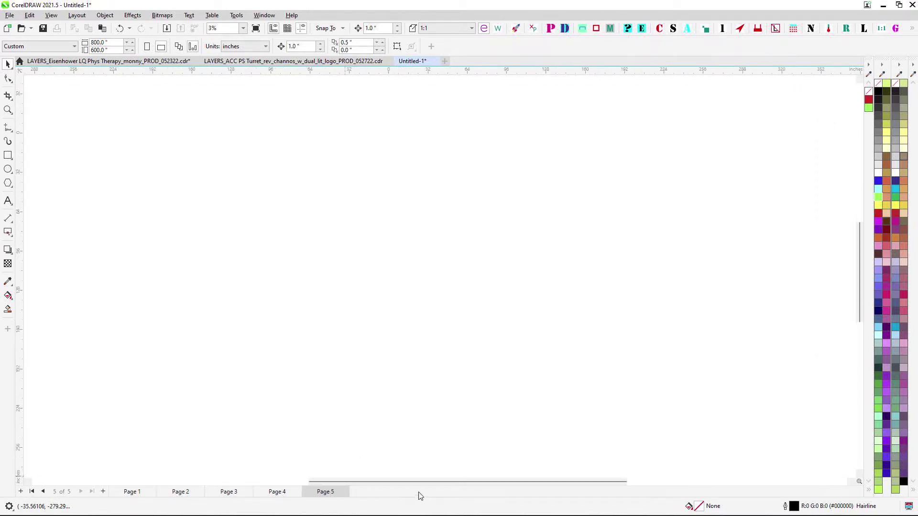
scroll(421, 285, "up", 3)
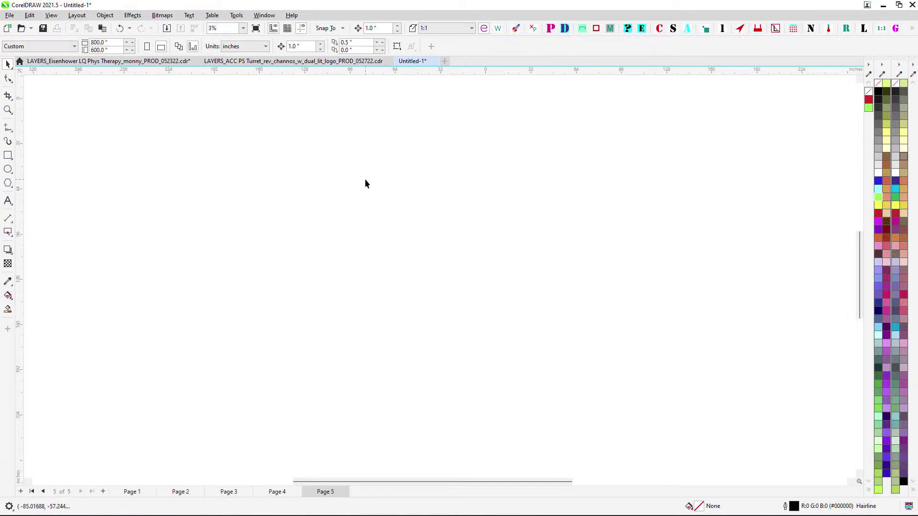
left_click(435, 62)
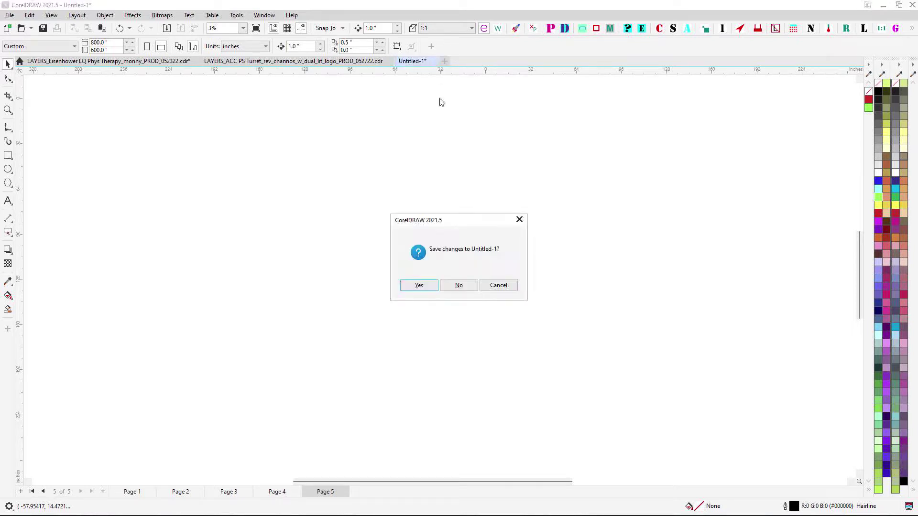
left_click(468, 287)
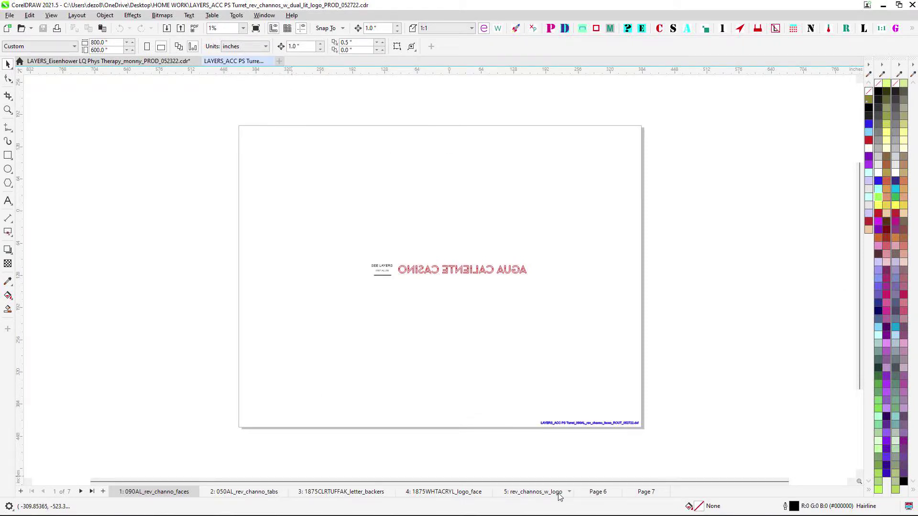
Look through pages 2 to 5 of the ACC PS Turret document and return to 090AL_rev_channo_faces.
left_click(225, 494)
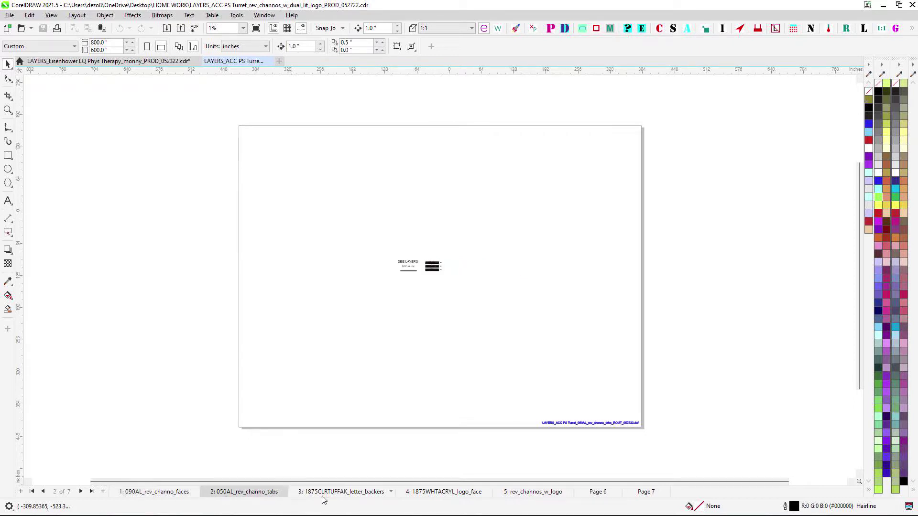
left_click(330, 493)
left_click(445, 493)
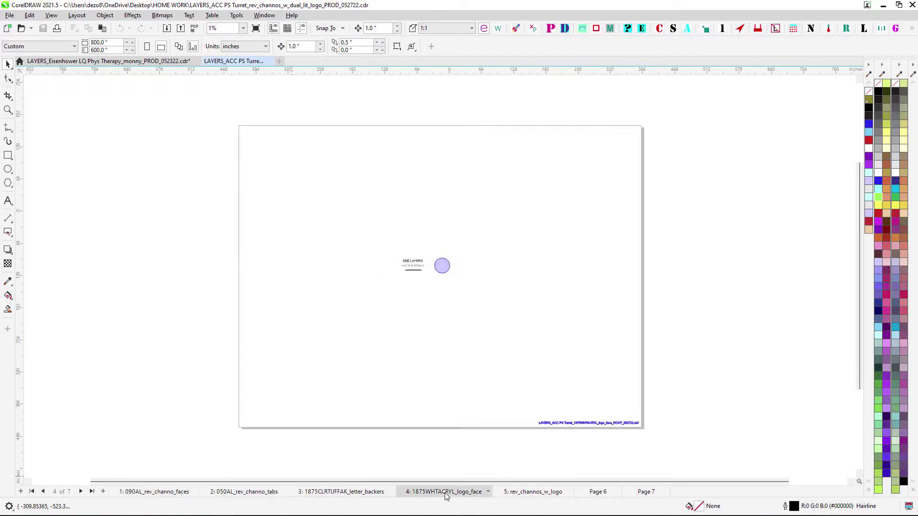
left_click(532, 493)
left_click(359, 493)
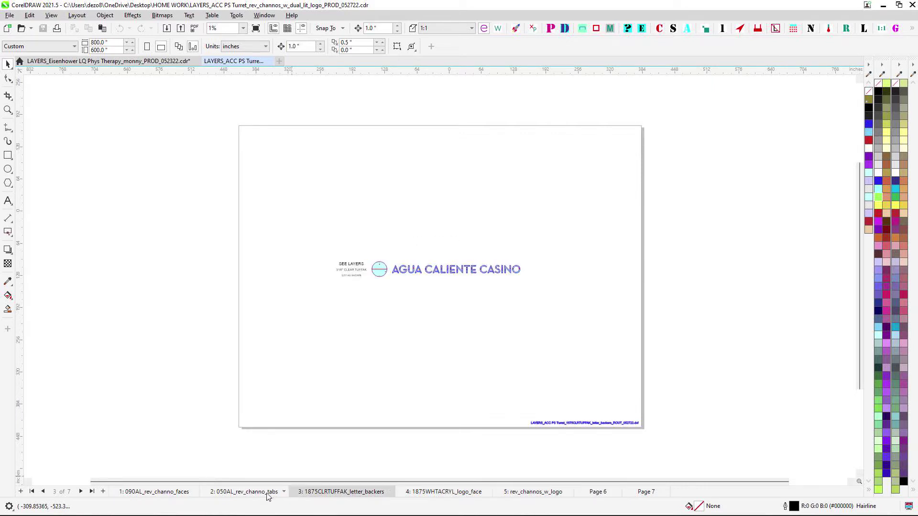
left_click(244, 492)
left_click(122, 491)
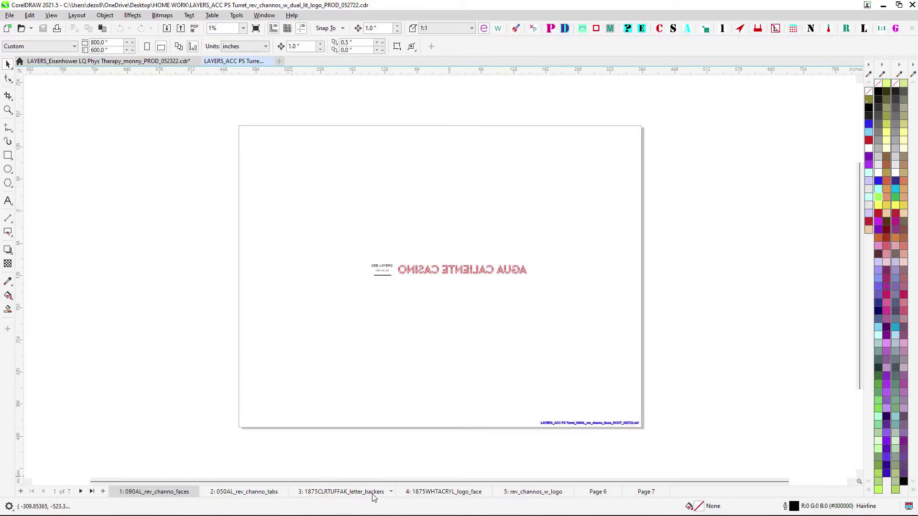
View the turret document's pages in order from 050AL_rev_channo_tabs through Page 7.
left_click(217, 493)
left_click(322, 493)
left_click(416, 495)
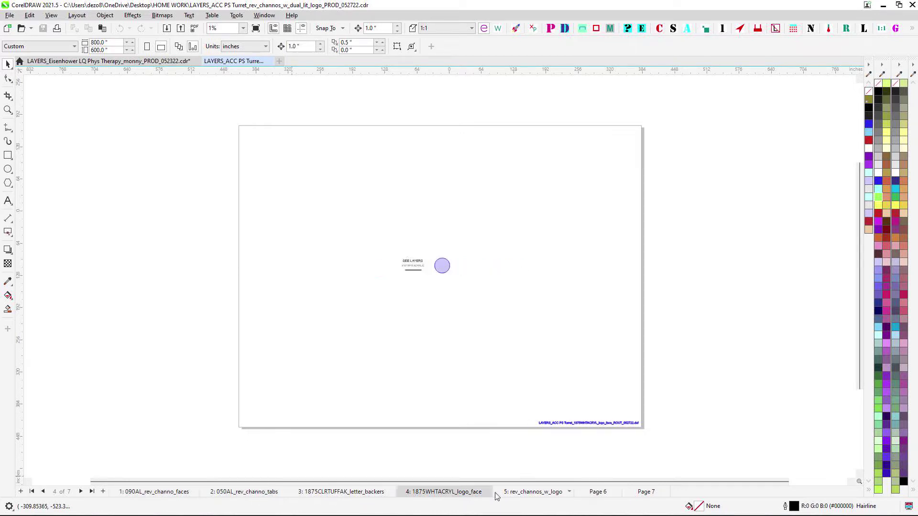
left_click(550, 493)
left_click(595, 494)
left_click(645, 493)
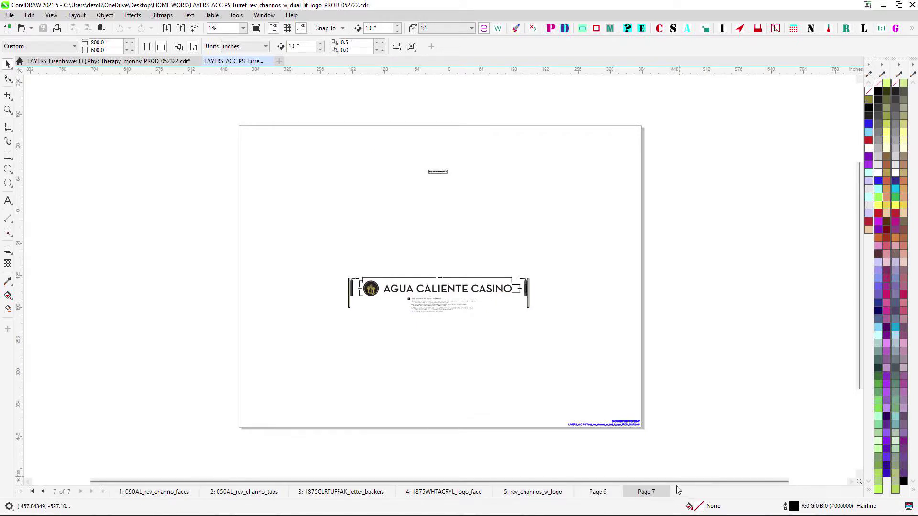
Step back through the turret document's pages to page 3, forward one page, and jump to the first and last pages.
left_click(44, 492)
left_click(44, 492)
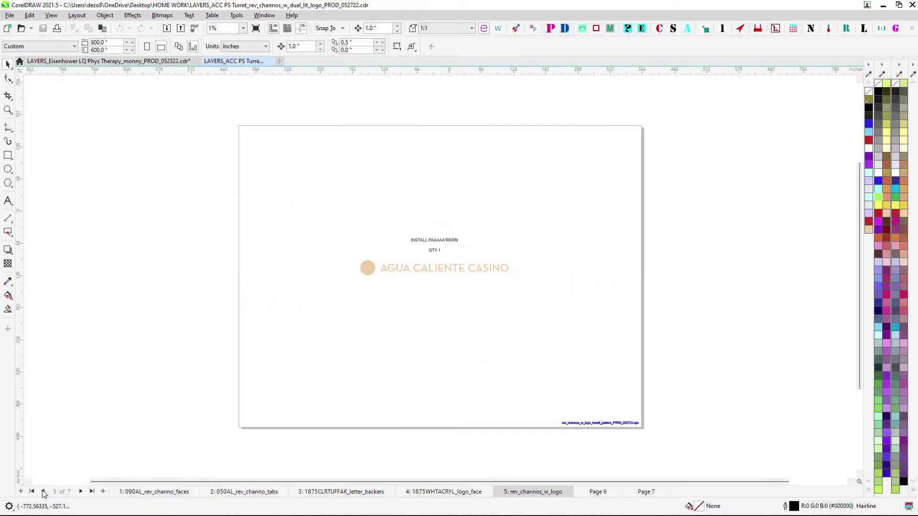
left_click(44, 493)
left_click(44, 492)
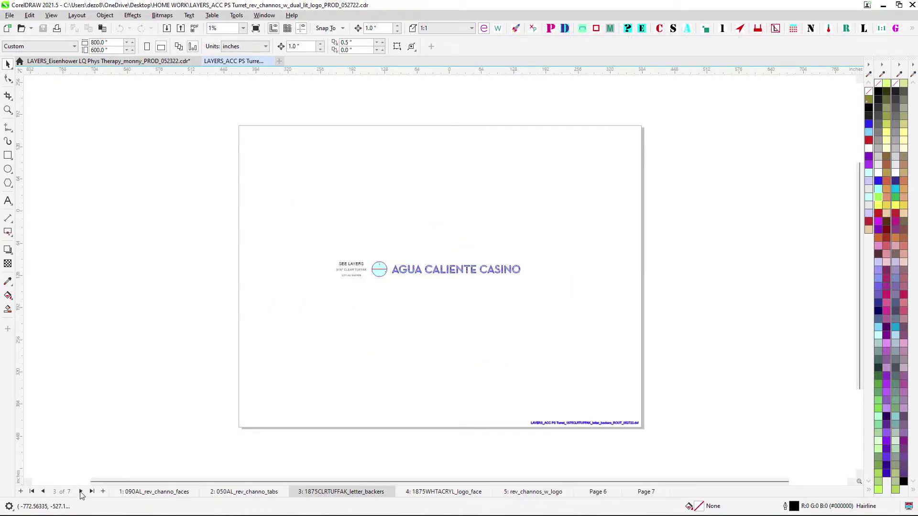
left_click(80, 492)
left_click(32, 492)
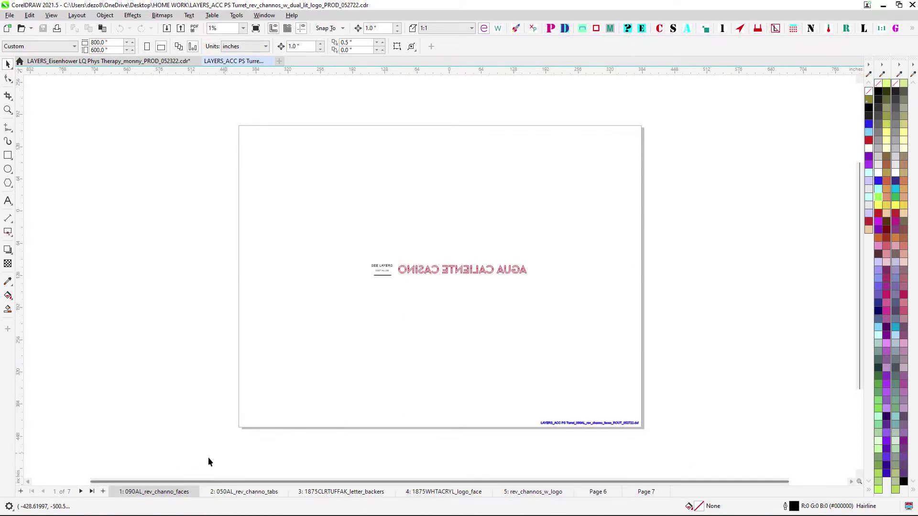
left_click(91, 491)
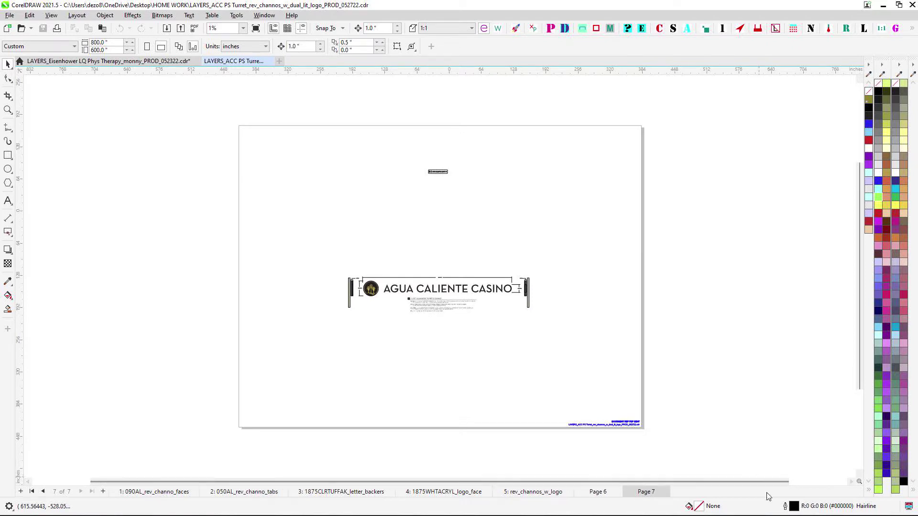
Close the ACC PS Turret document and save the Eisenhower LQ Phys Therapy document.
left_click(269, 61)
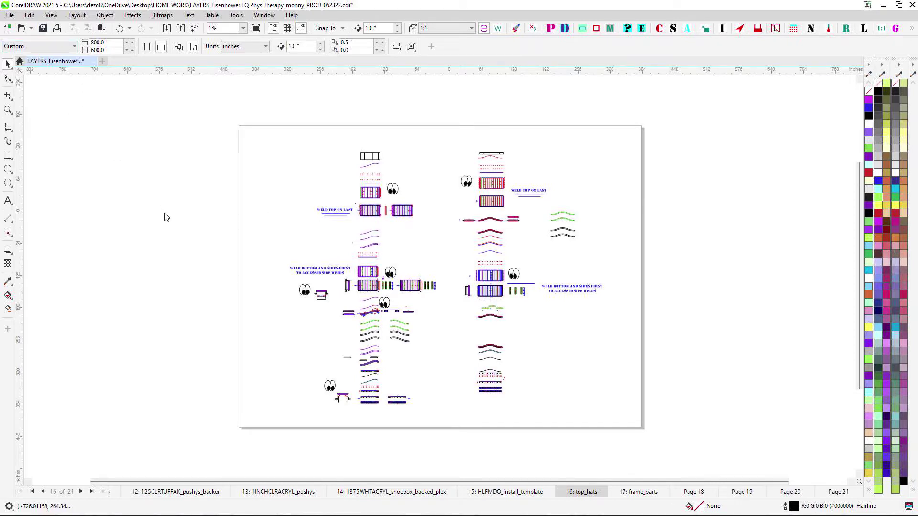
key("ctrl+s")
Go to the 063AL_top_hat_parts page, select all its parts and labels, and clear the selection.
left_click(32, 492)
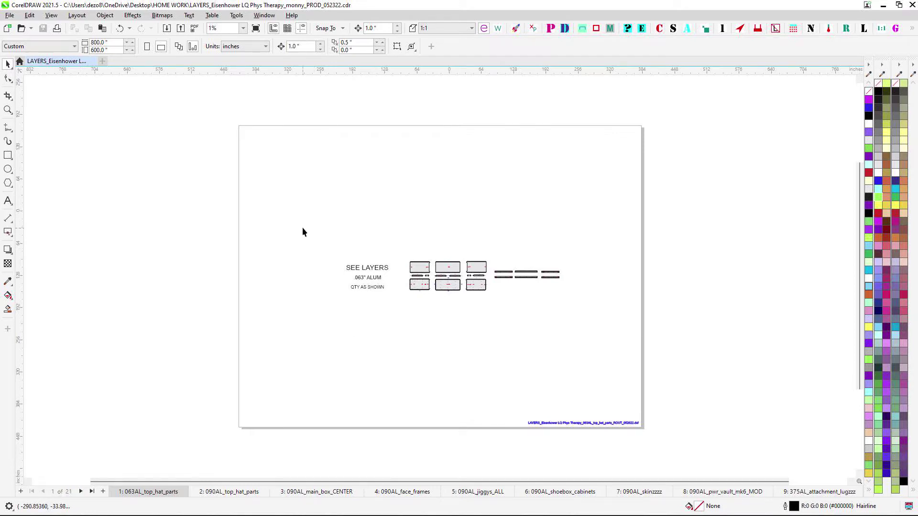
left_click_drag(302, 232, 654, 358)
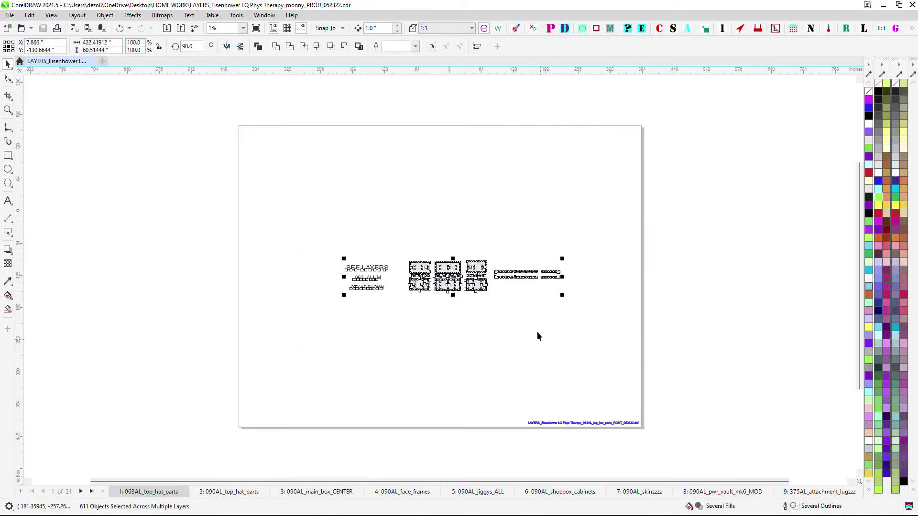
left_click(470, 340)
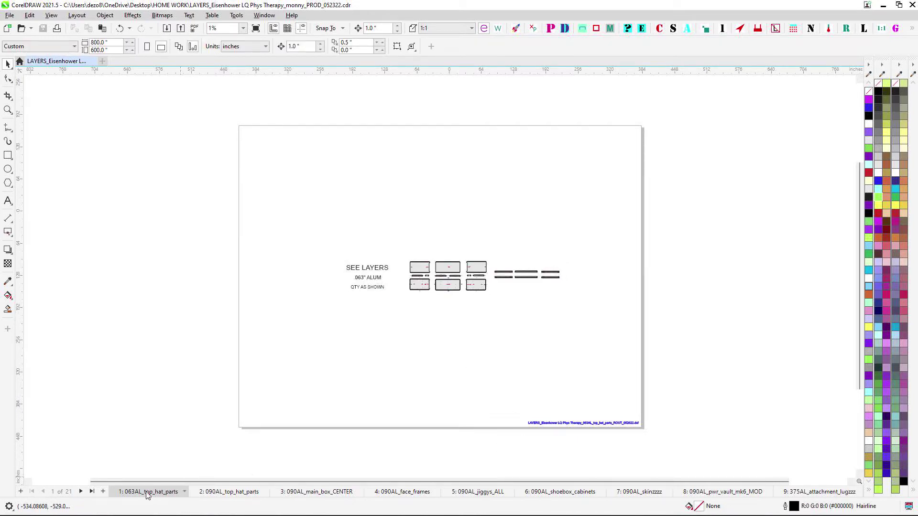
Browse the Eisenhower document's pages from 090AL_main_box_CENTER back to 090AL_top_hat_parts and ahead to 1875WHTACRYL_shoebox_backed_plex.
left_click(301, 494)
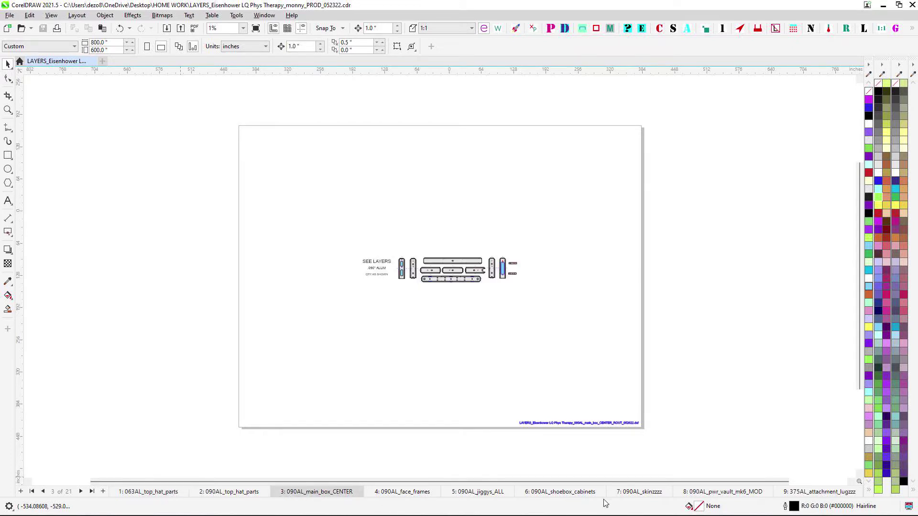
left_click(822, 493)
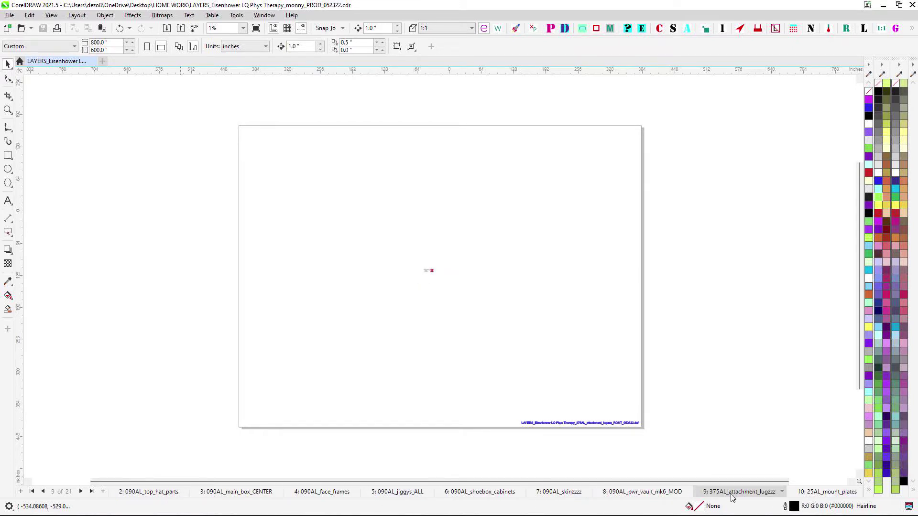
left_click(151, 492)
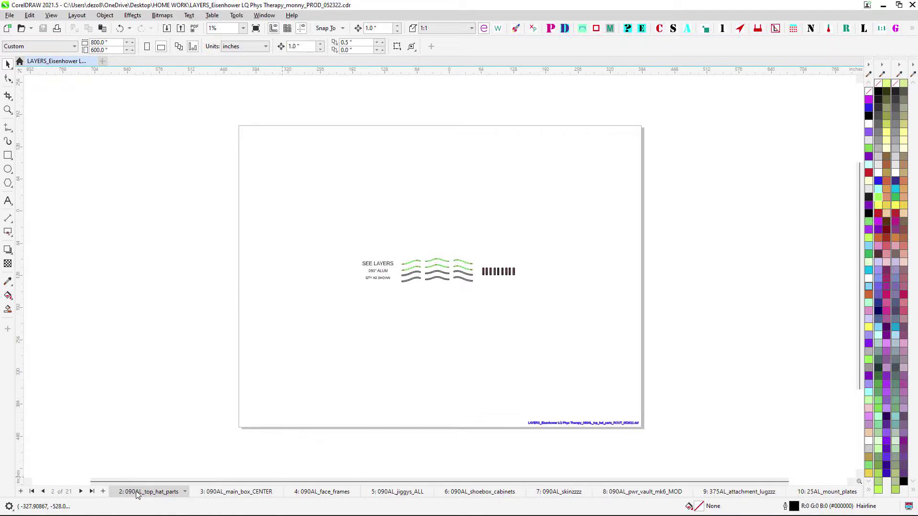
left_click(825, 494)
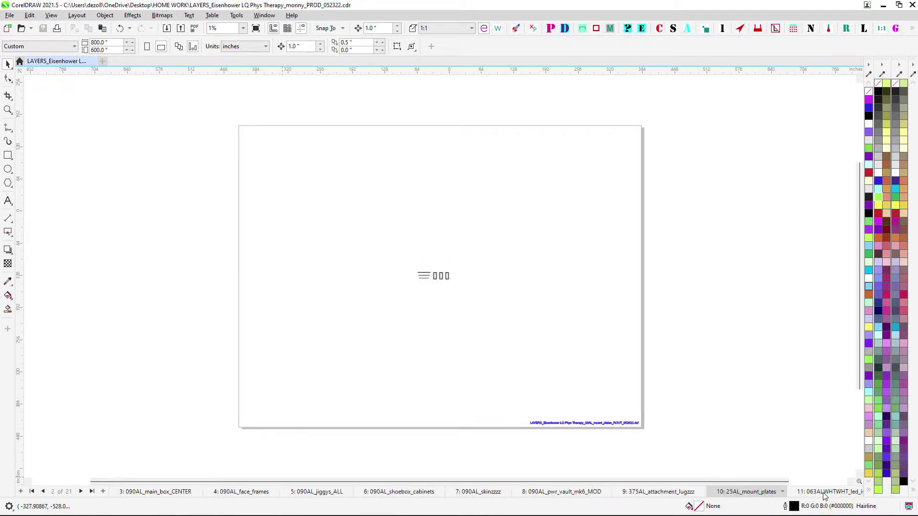
left_click(828, 495)
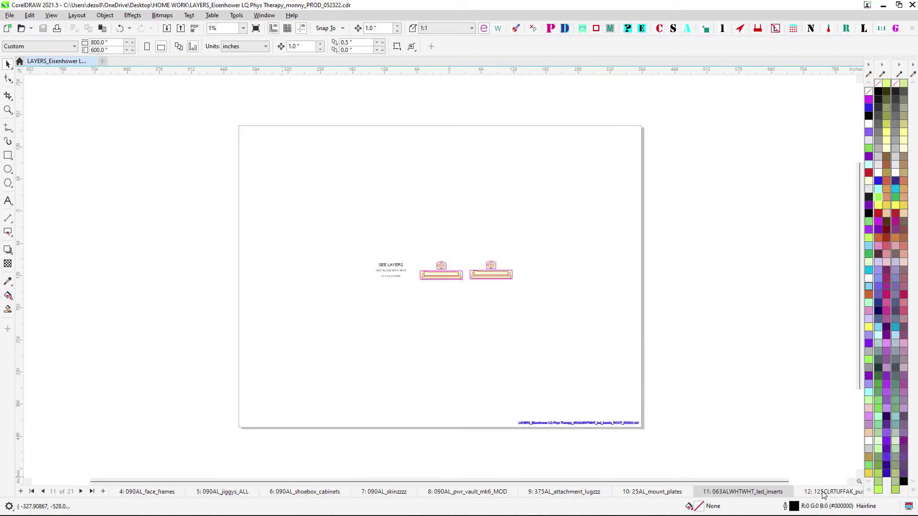
left_click(824, 495)
left_click(844, 495)
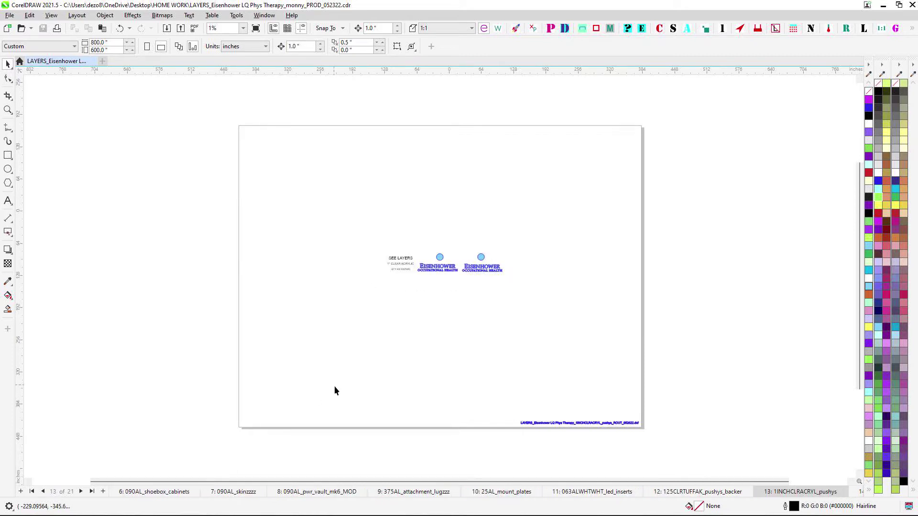
left_click(80, 492)
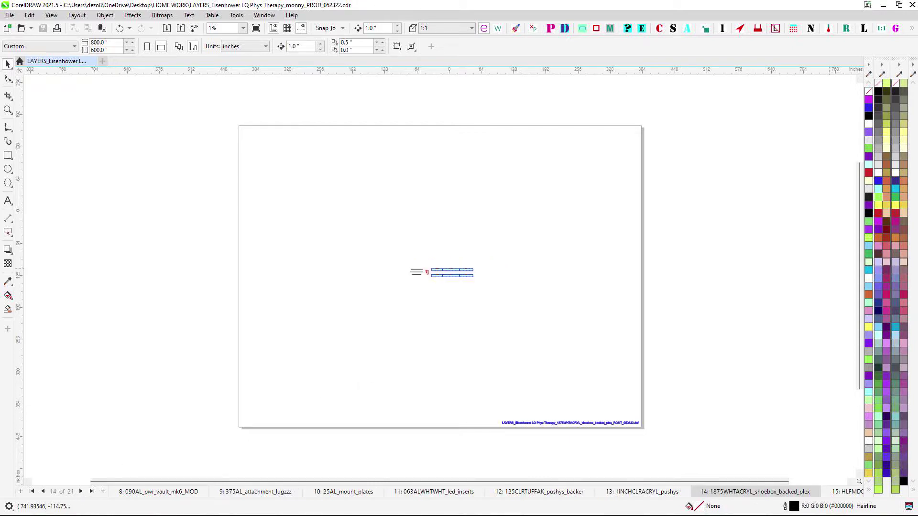
Open the Page Turner macro from the Go Time launcher.
key("g")
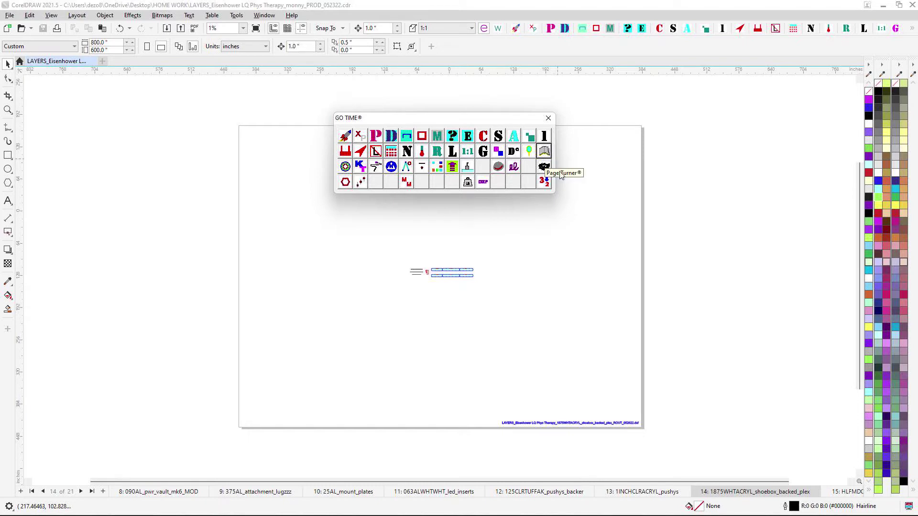
left_click(545, 151)
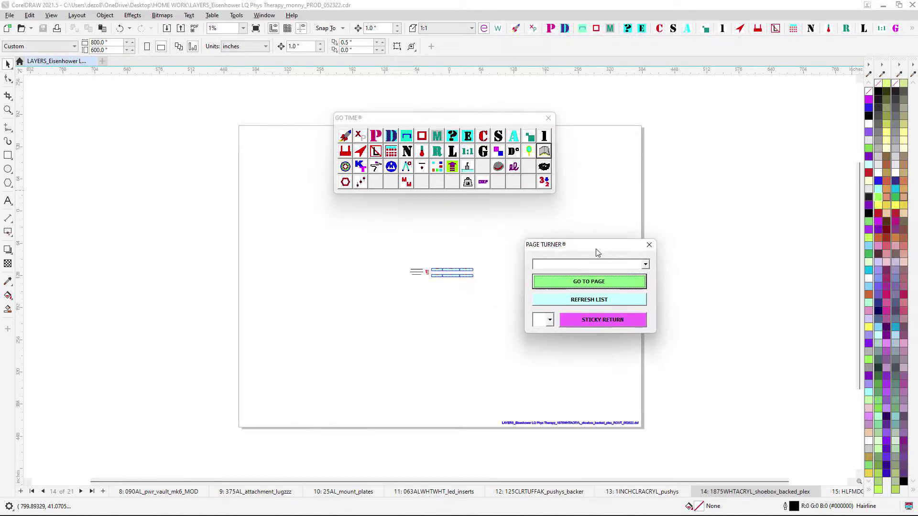
Move the Page Turner dialog over the Go Time launcher and close the launcher.
left_click_drag(597, 252, 392, 158)
left_click(548, 118)
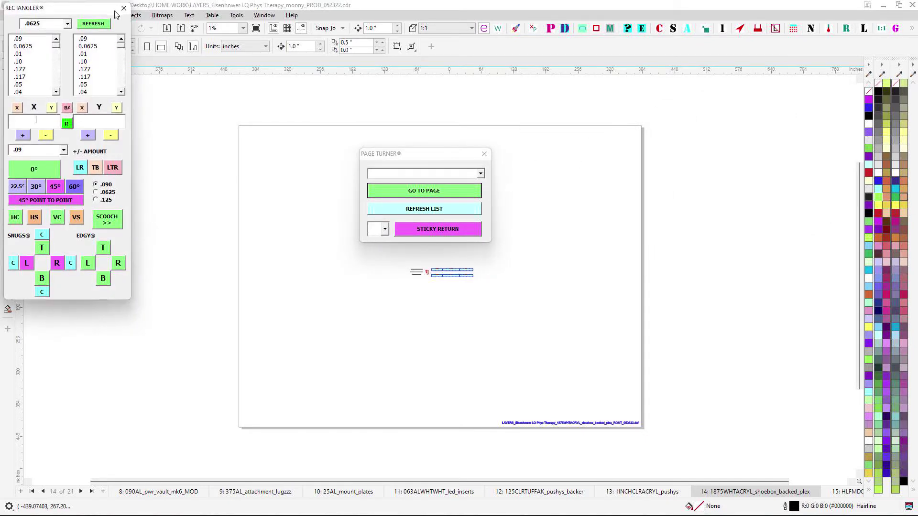
Place the Rectangler and Page Turner dialogs side by side, and close Rectangler.
left_click_drag(116, 14, 832, 89)
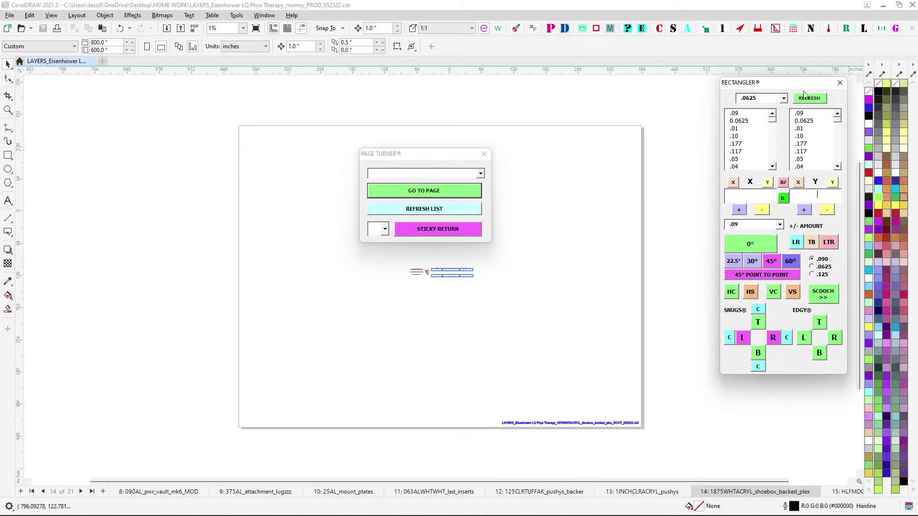
left_click_drag(804, 90, 803, 93)
left_click_drag(450, 158, 652, 136)
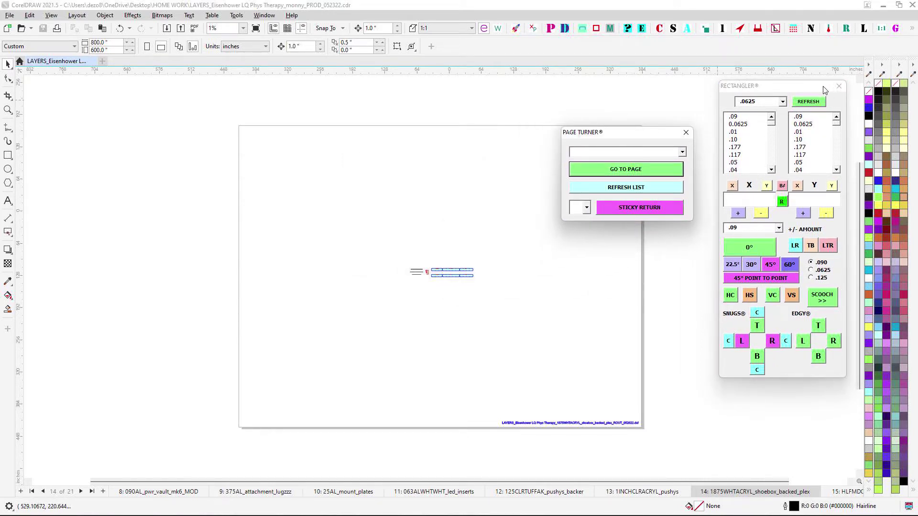
left_click_drag(824, 90, 794, 102)
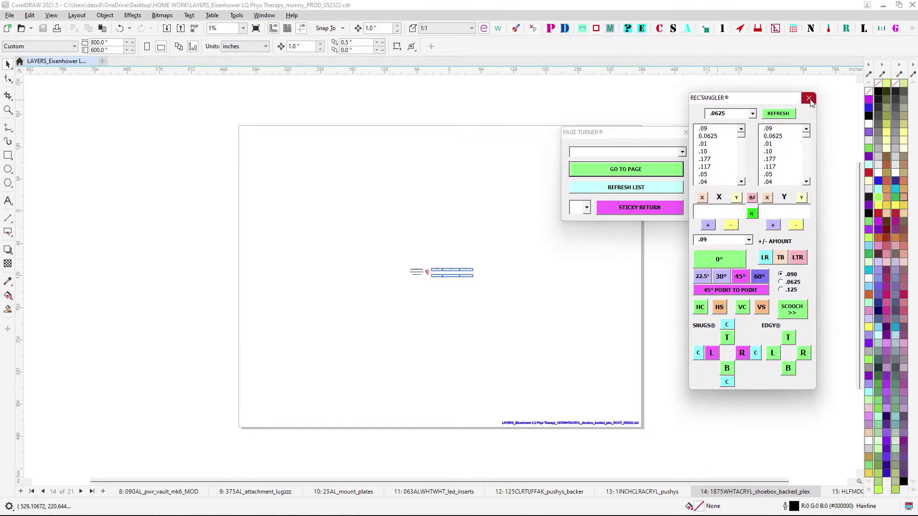
left_click(808, 98)
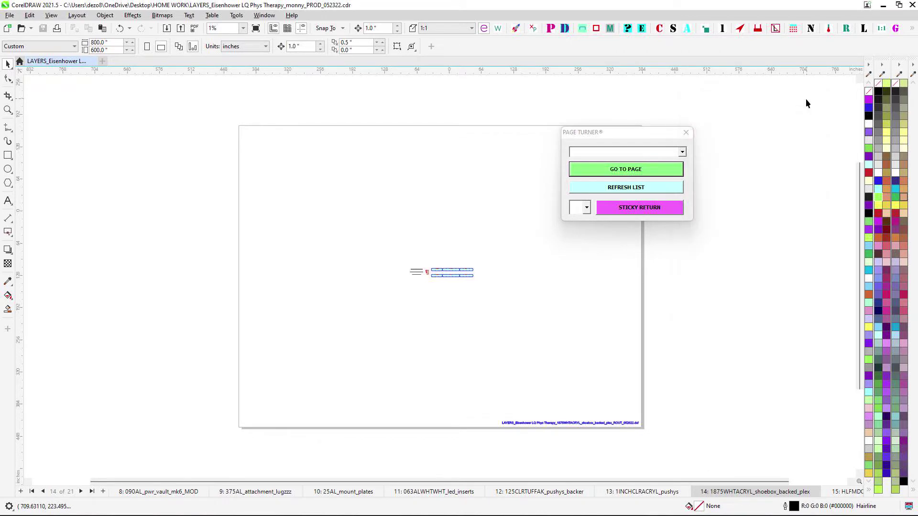
Park the Page Turner dialog outside the page area and return focus to the drawing.
left_click_drag(644, 136, 800, 90)
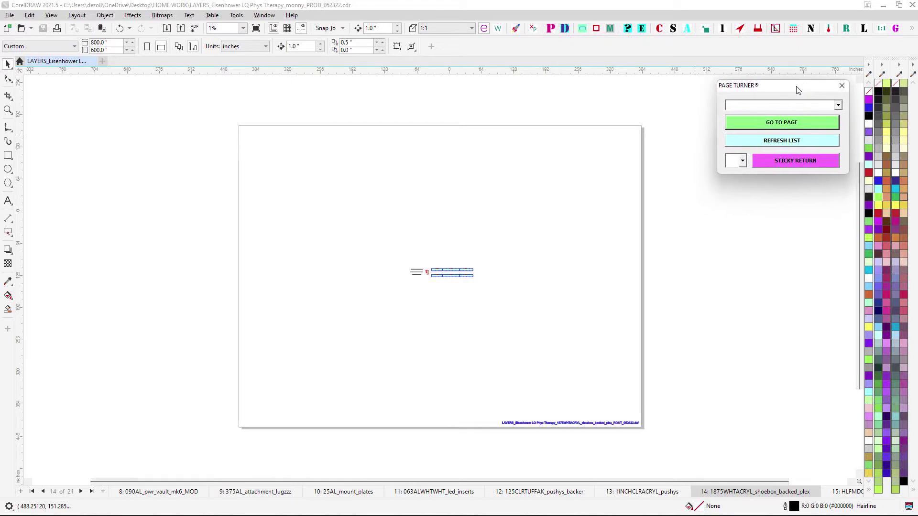
left_click(602, 180)
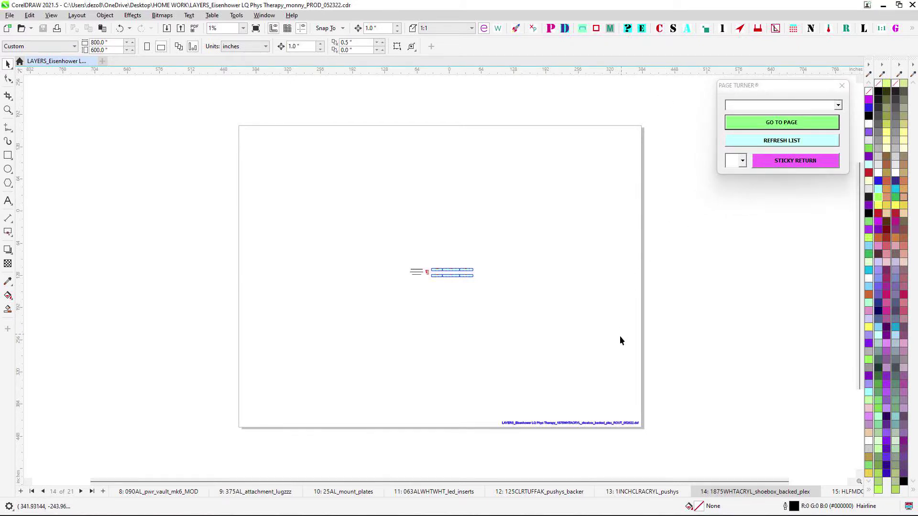
Browse forward through HLFMDO_install_template, top_hats, frame_parts and Page 18 toward the document's last page.
left_click(837, 493)
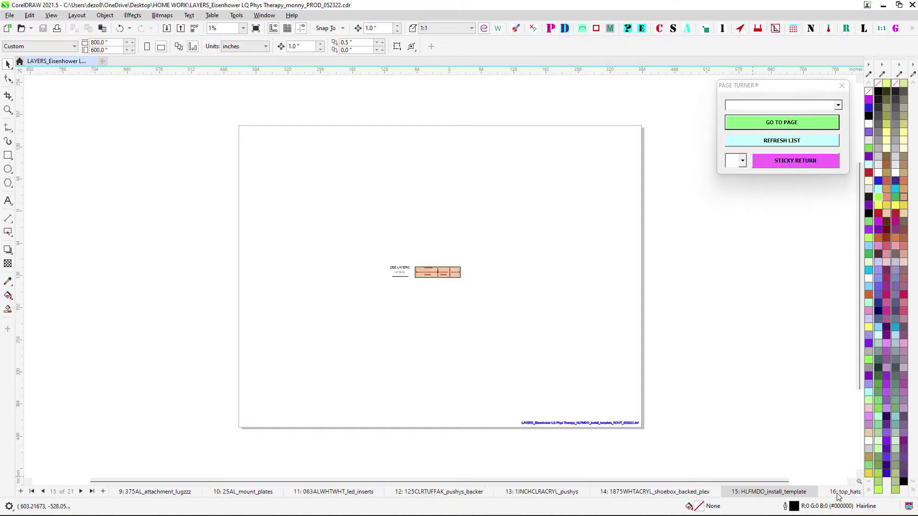
left_click(838, 493)
left_click(815, 493)
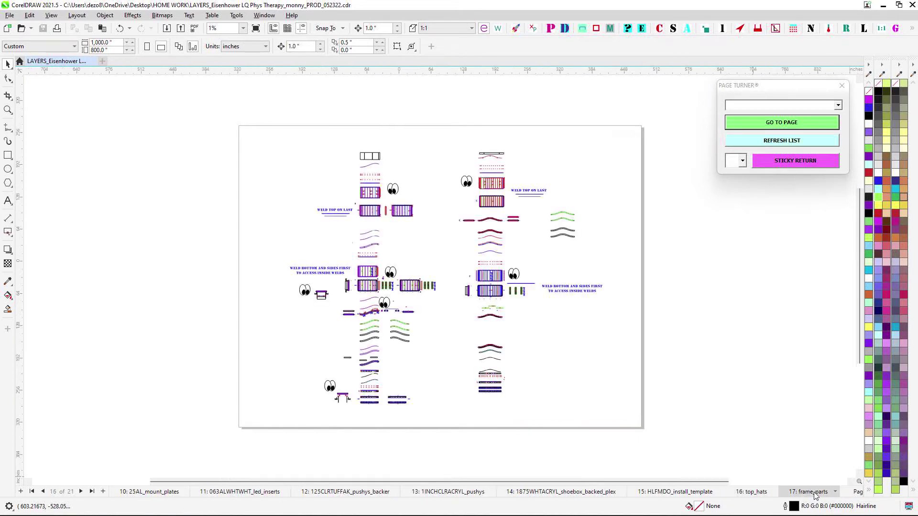
left_click(80, 492)
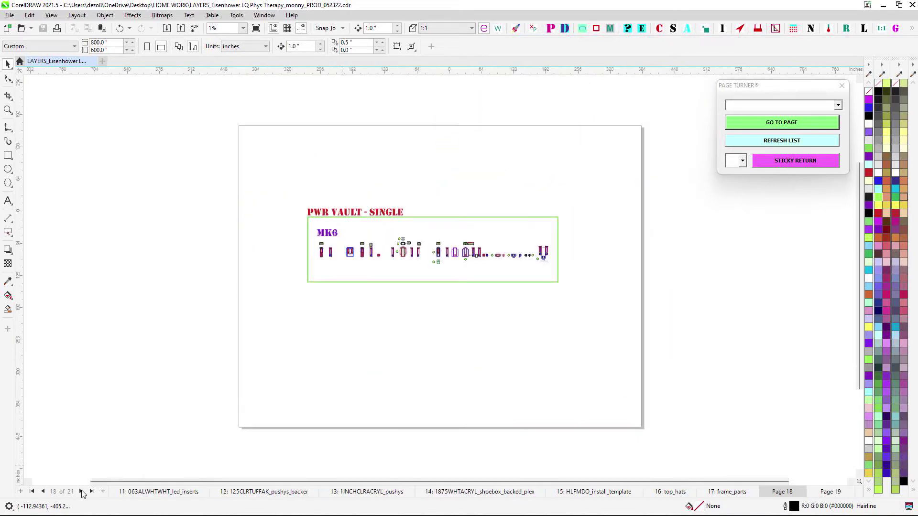
left_click(90, 492)
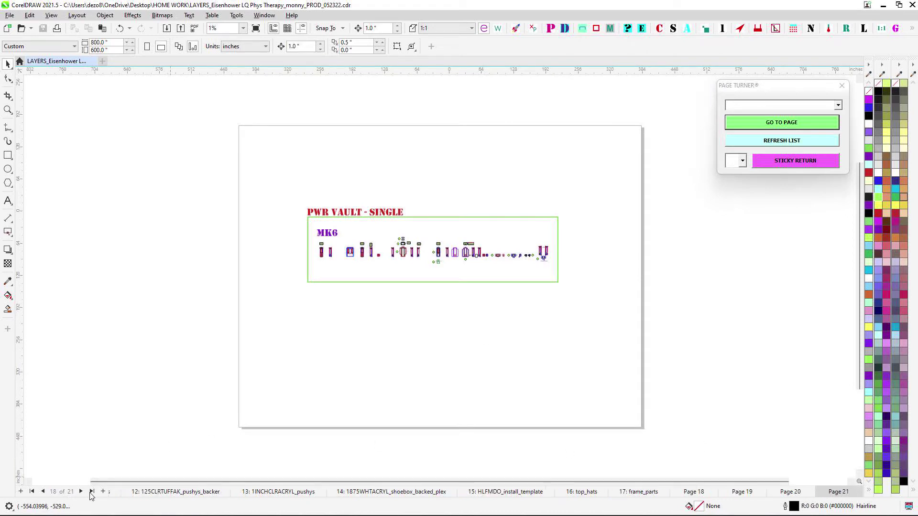
Go to Page 20 and examine the circled width dimensions above the sign's side view.
left_click(791, 493)
scroll(430, 266, "up", 3)
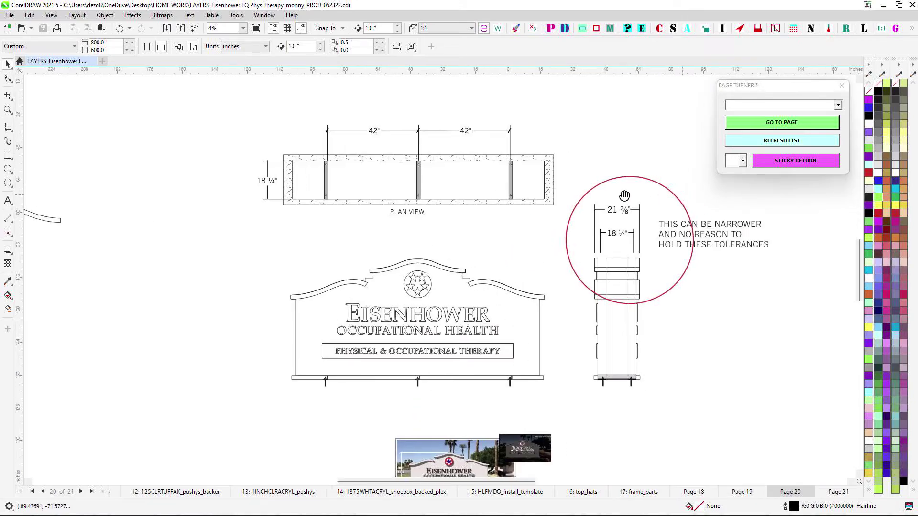
scroll(584, 297, "up", 2)
scroll(468, 290, "down", 1)
scroll(497, 349, "up", 1)
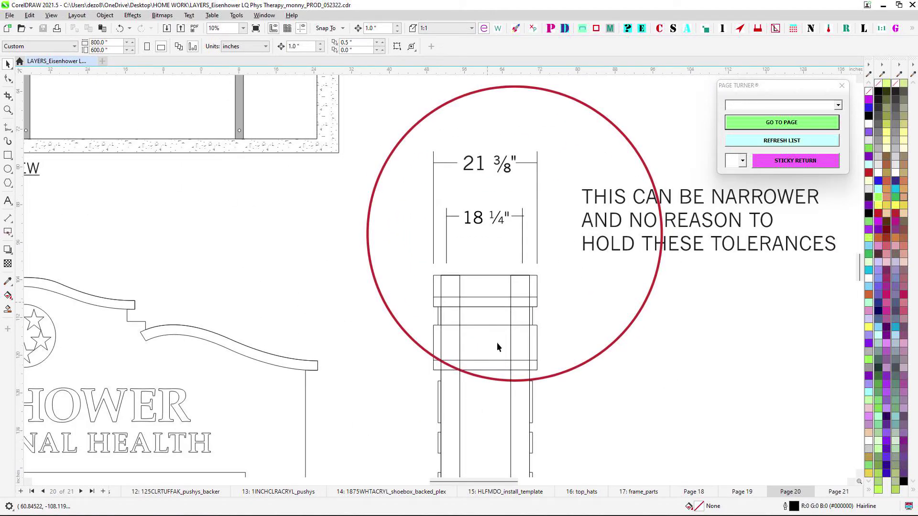
scroll(502, 328, "down", 1)
scroll(301, 325, "left", 3)
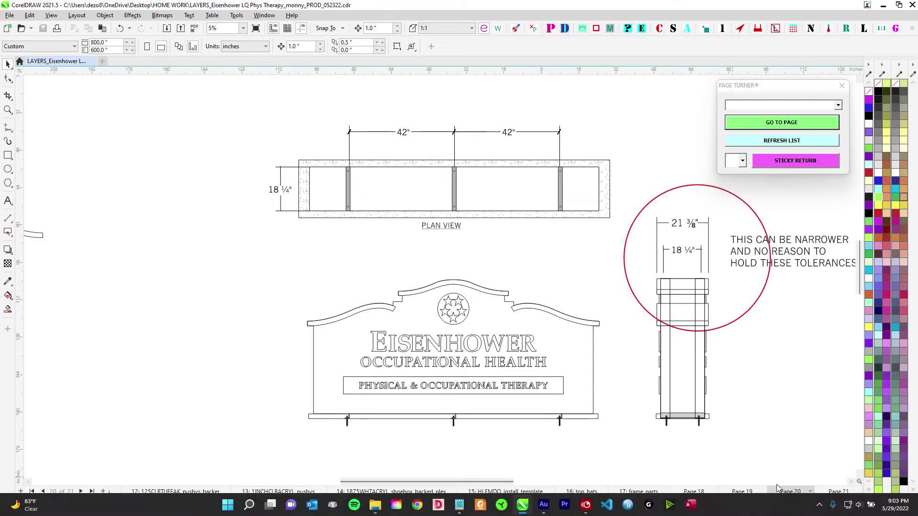
Go back to Page 19 and Page 18 to view the sign elevation and the PWR Vault - Single parts.
left_click(742, 492)
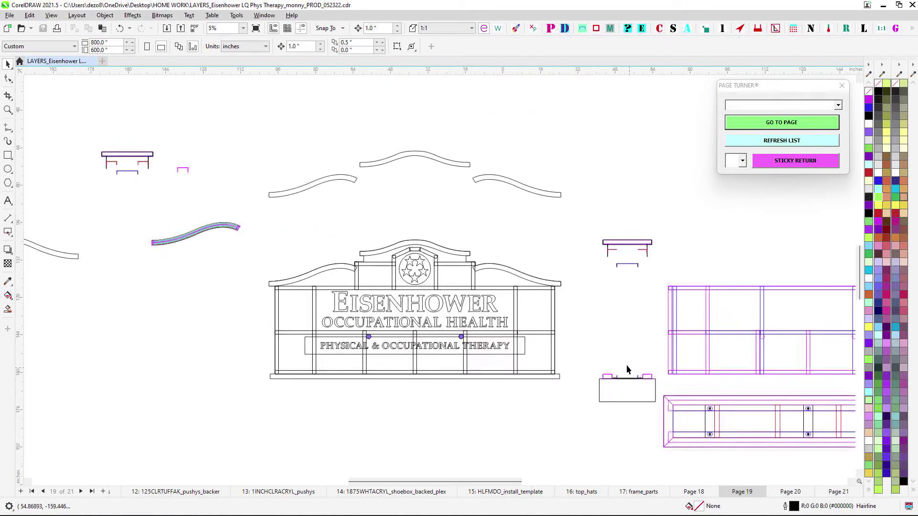
left_click(697, 496)
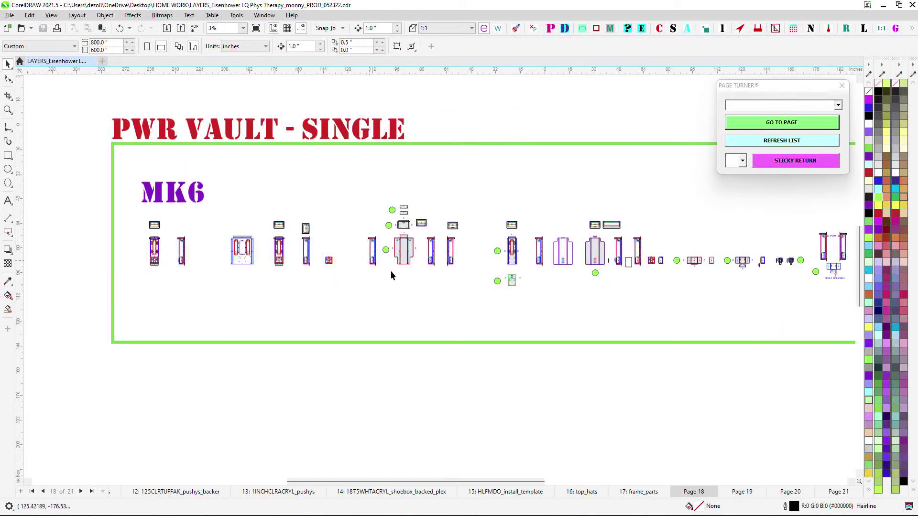
scroll(391, 274, "down", 1)
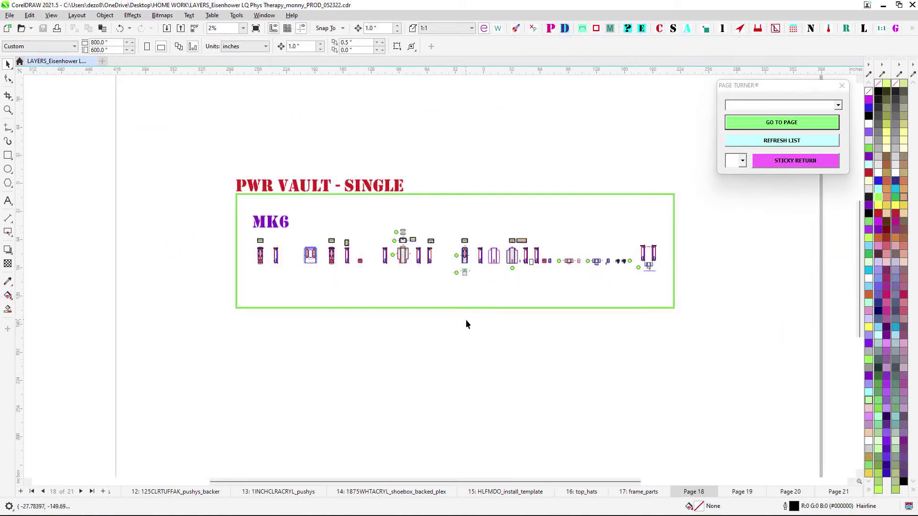
Go to the frame_parts page and examine the sign frame assembly and its surrounding parts.
left_click(642, 498)
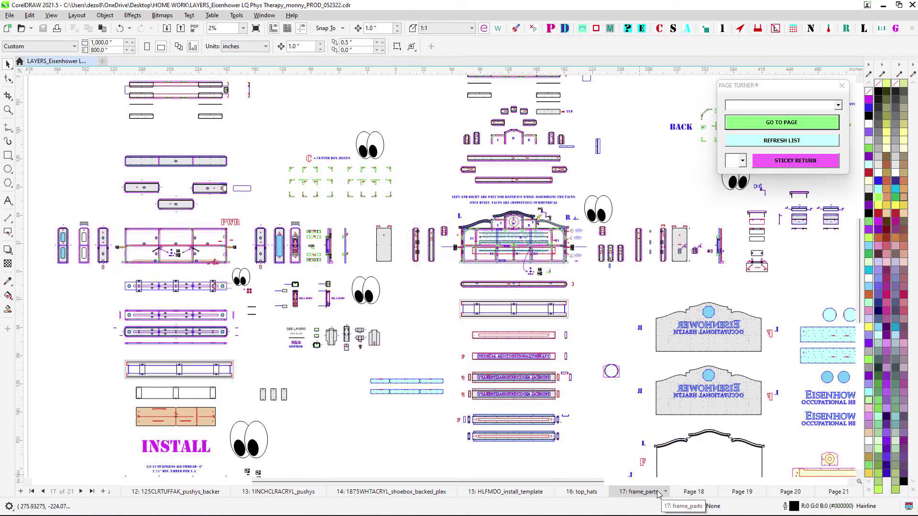
scroll(508, 287, "up", 2)
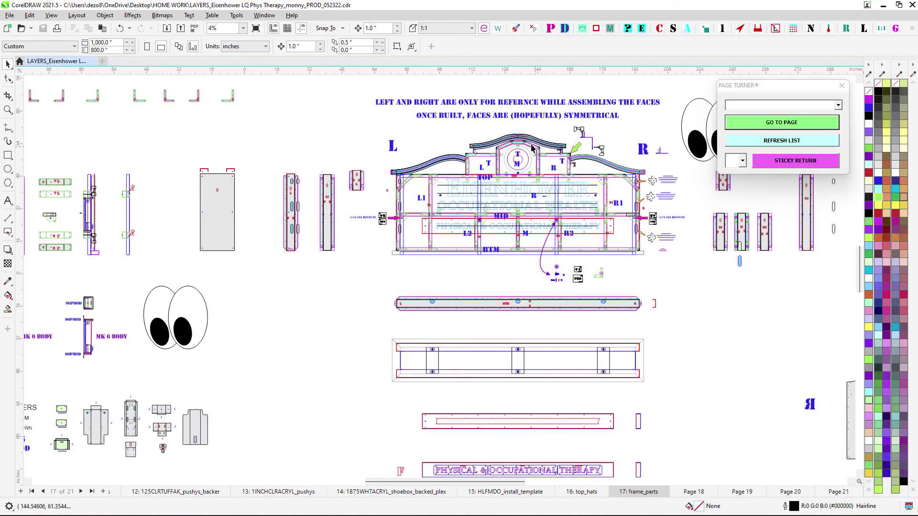
scroll(549, 163, "down", 2)
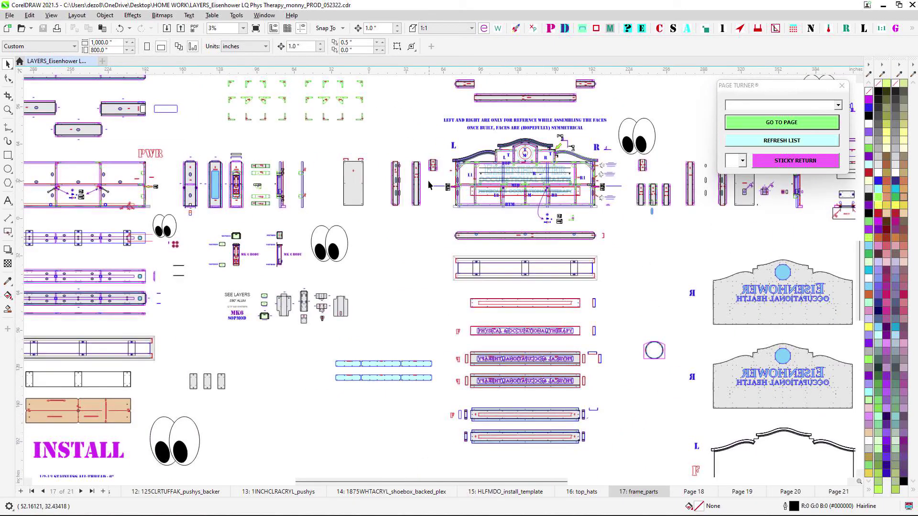
scroll(631, 259, "up", 5)
scroll(418, 265, "right", 5)
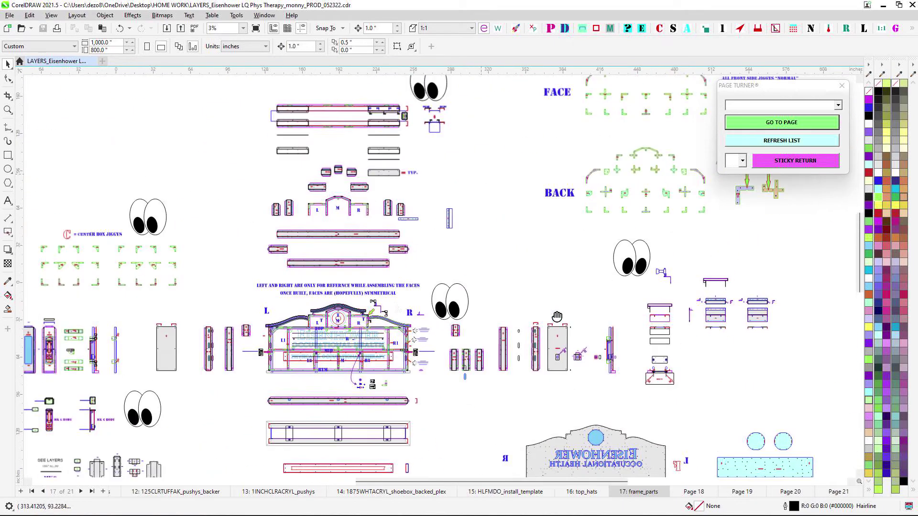
scroll(352, 244, "left", 5)
scroll(478, 311, "down", 1)
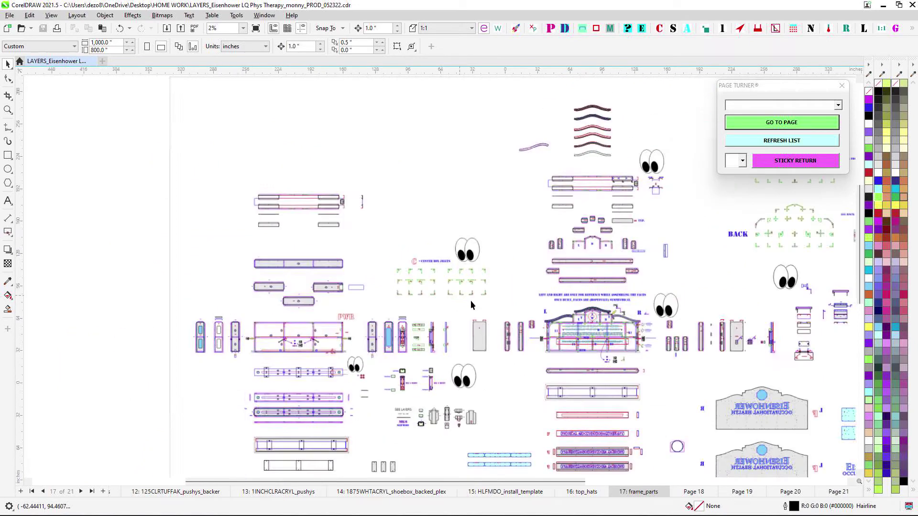
scroll(608, 392, "right", 3)
scroll(608, 392, "up", 2)
scroll(546, 411, "down", 1)
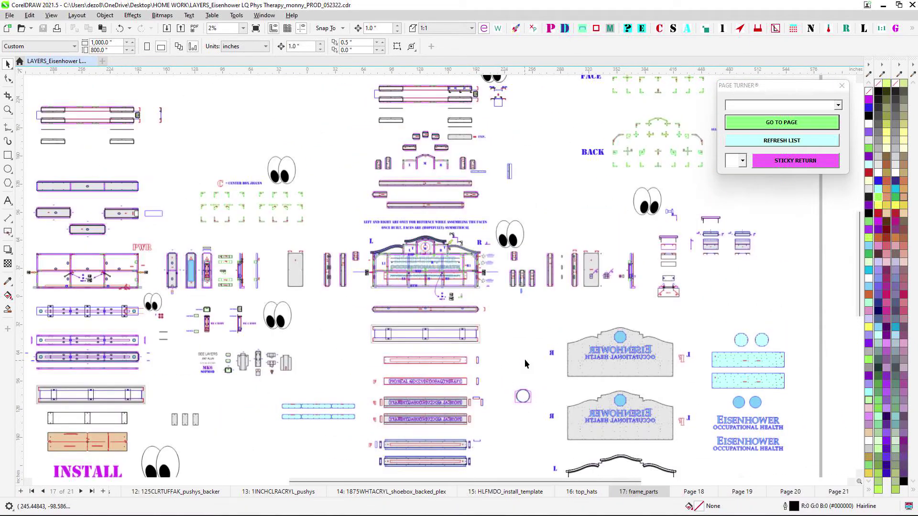
Go to the top_hats page, view its parts layout, and shift the Page Turner dialog slightly.
left_click(586, 493)
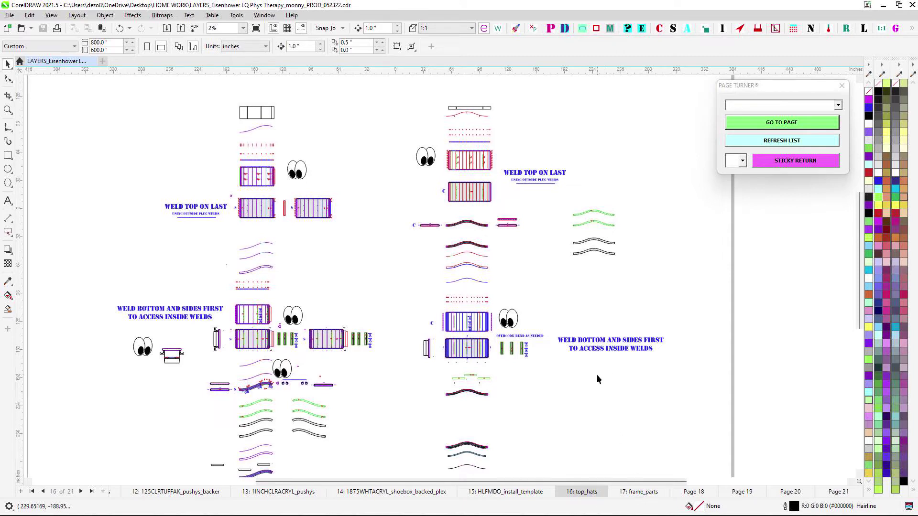
scroll(604, 432, "down", 2)
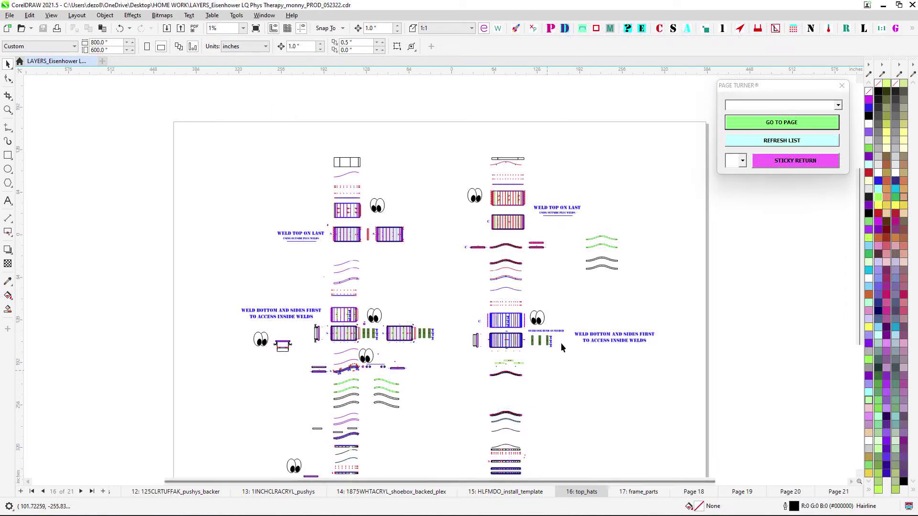
left_click_drag(778, 91, 775, 97)
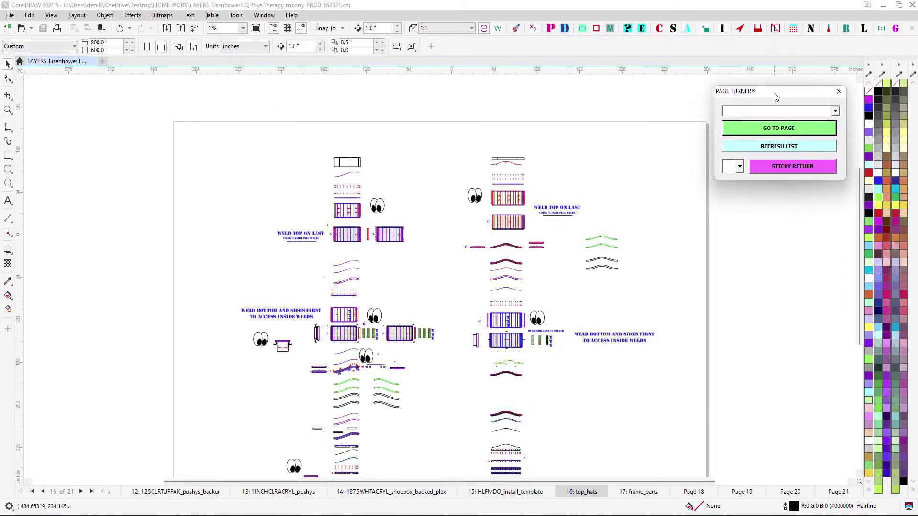
left_click(698, 219)
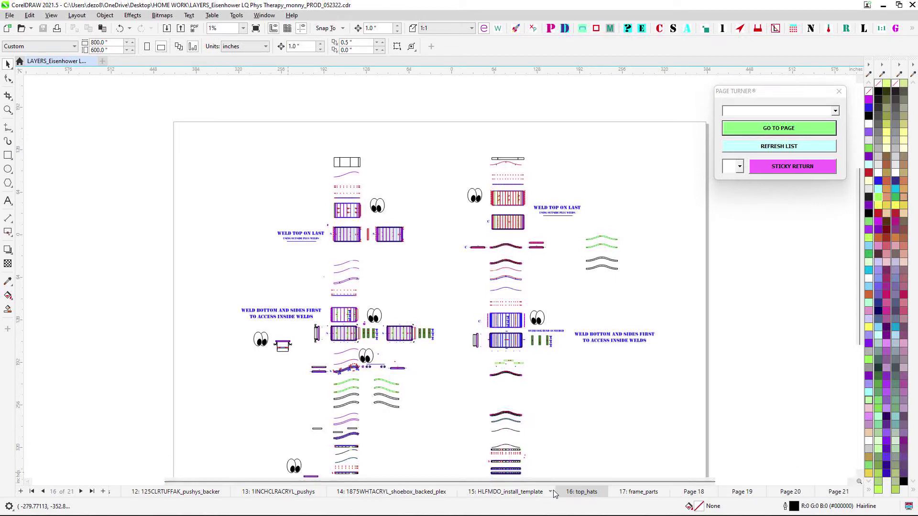
Jump to the first page, 063AL_top_hat_parts, and page ahead to 125CLRTUFFAK_pushys_backer.
left_click(31, 491)
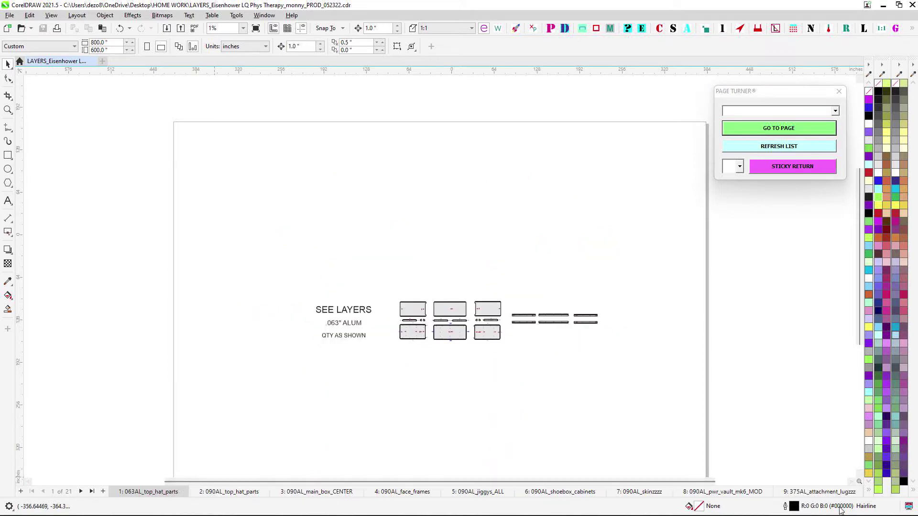
left_click(826, 492)
left_click(826, 493)
left_click(828, 493)
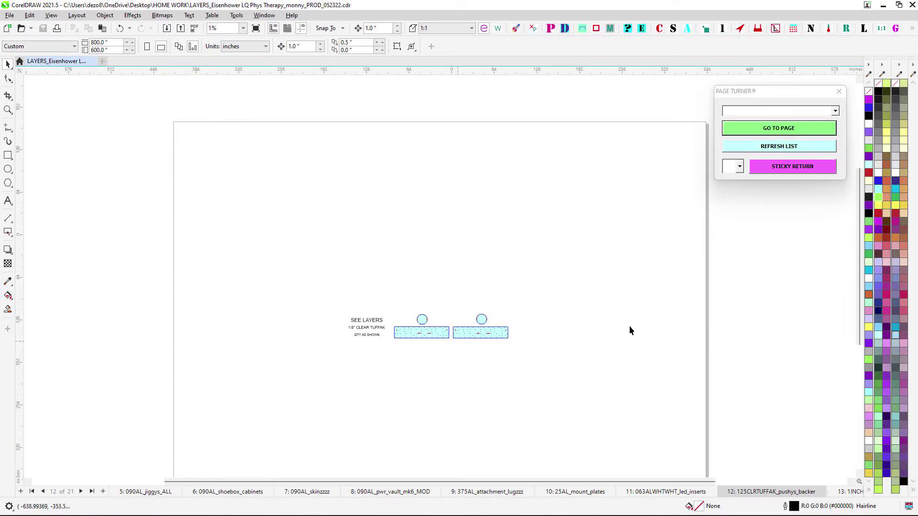
Nudge the Page Turner dialog and switch focus back and forth between it and the drawing.
left_click_drag(767, 98, 788, 96)
left_click(653, 182)
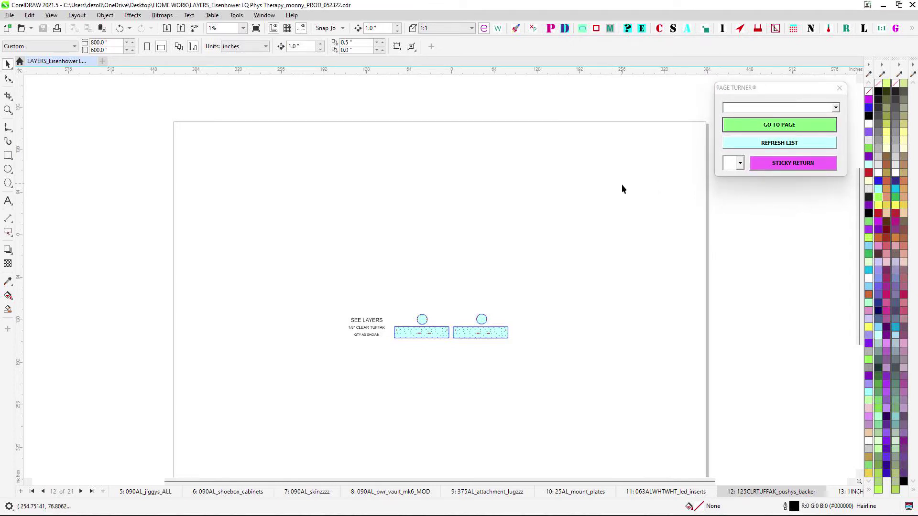
left_click(795, 90)
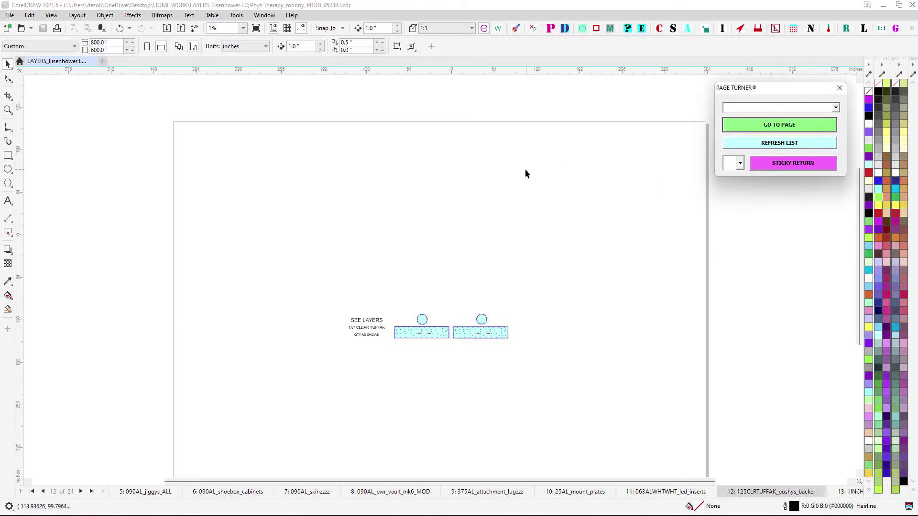
left_click(559, 184)
left_click(743, 92)
left_click(612, 179)
left_click(807, 89)
Refresh the Page Turner page list and view the page names it offers.
left_click(772, 144)
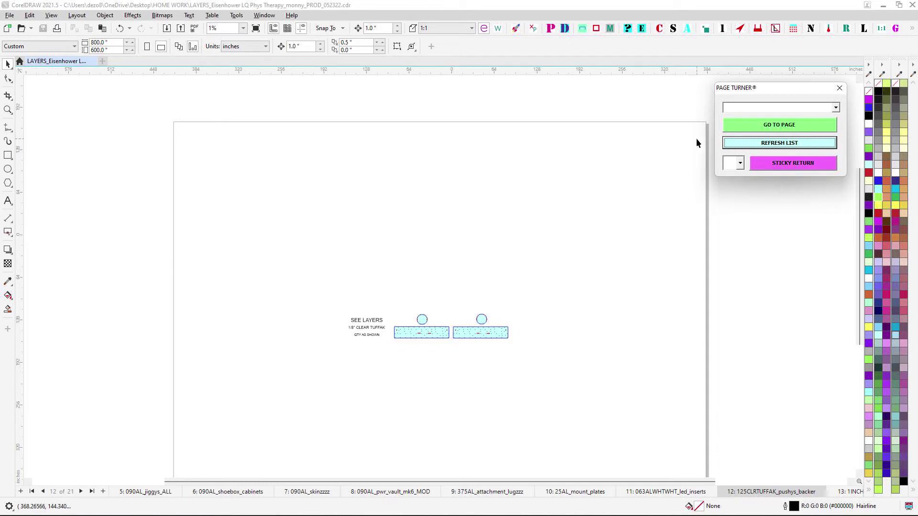
left_click(747, 149)
left_click(495, 228)
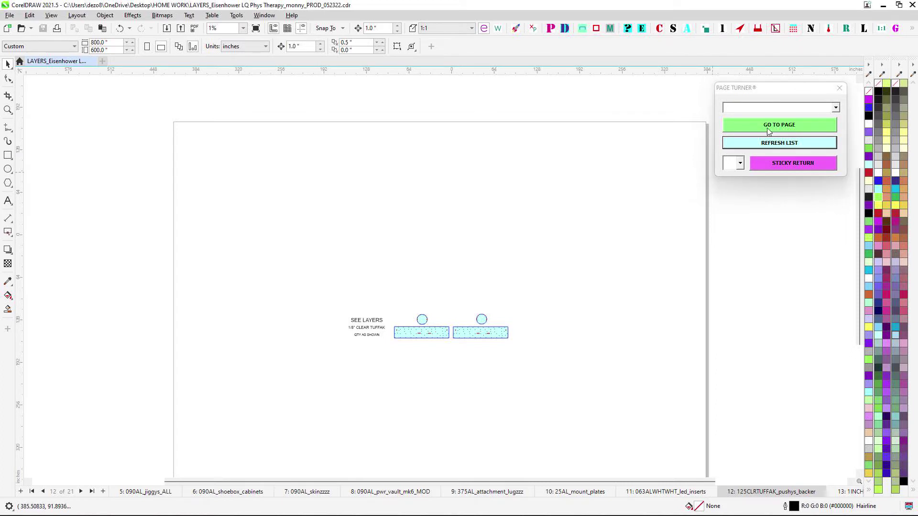
left_click(781, 145)
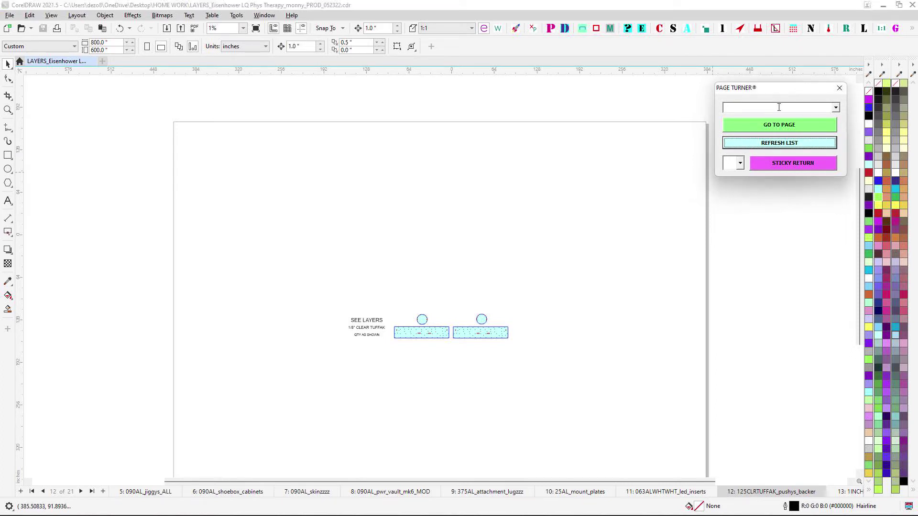
left_click(835, 108)
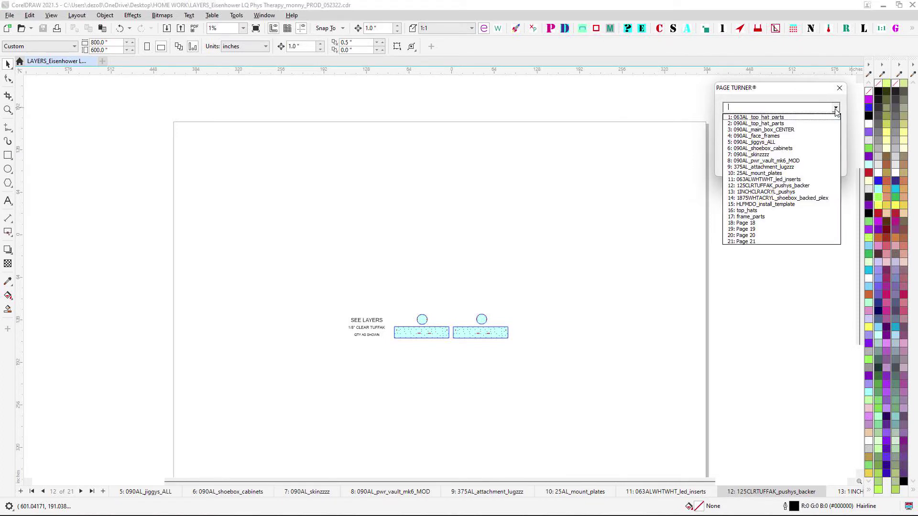
left_click(787, 96)
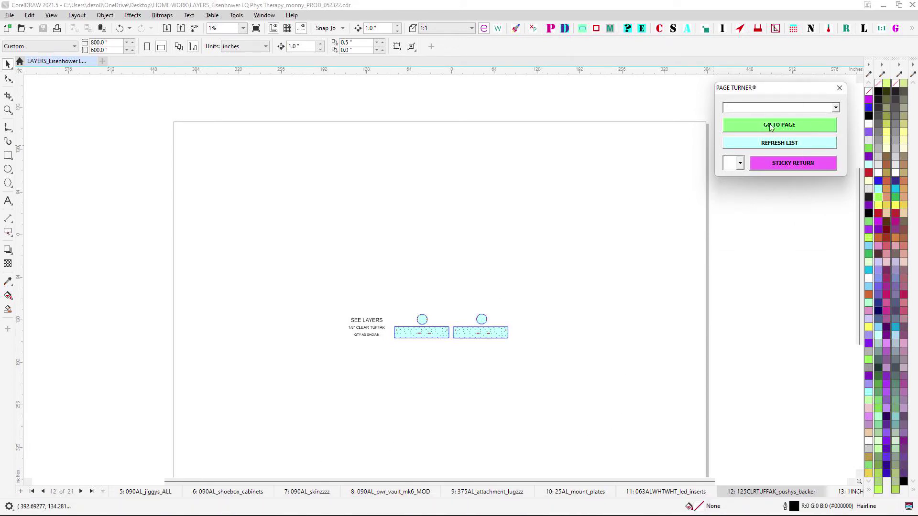
Refresh the Page Turner list again and browse its entries from 063AL_top_hat_parts down to Page 21.
left_click(786, 146)
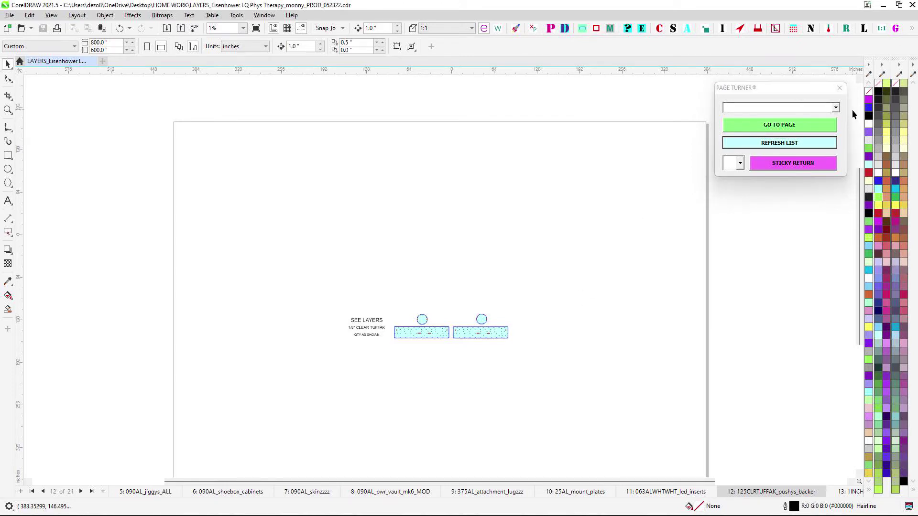
left_click(834, 107)
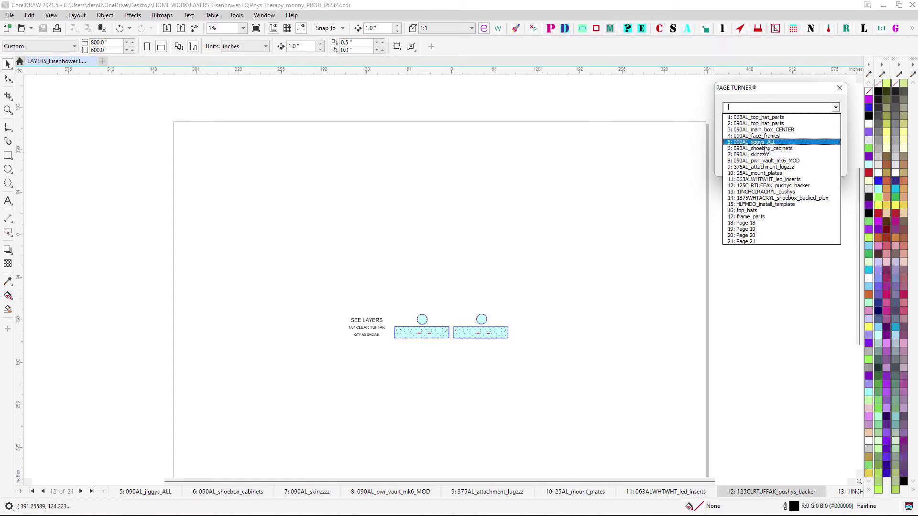
left_click(823, 109)
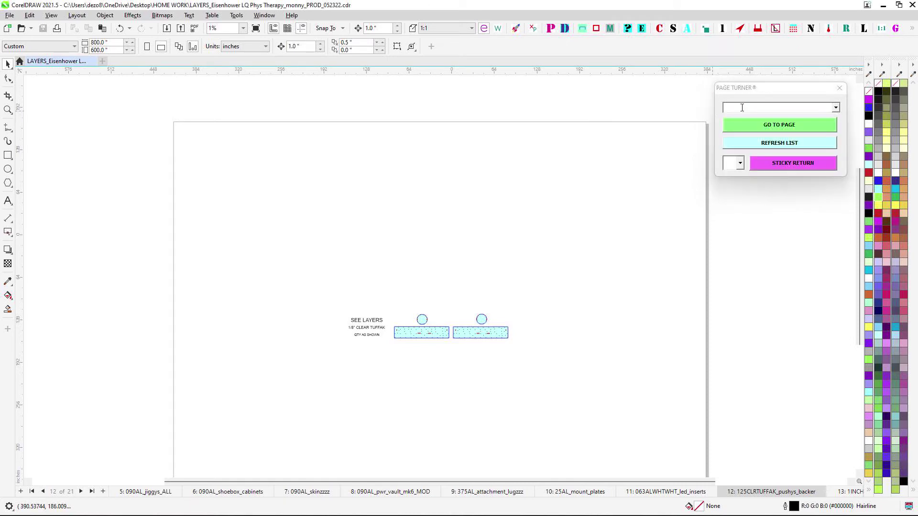
left_click(800, 146)
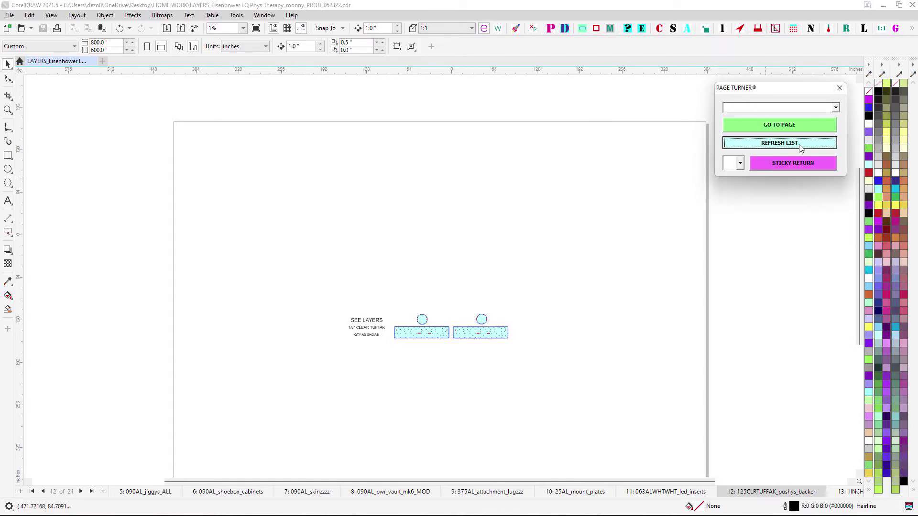
left_click(835, 107)
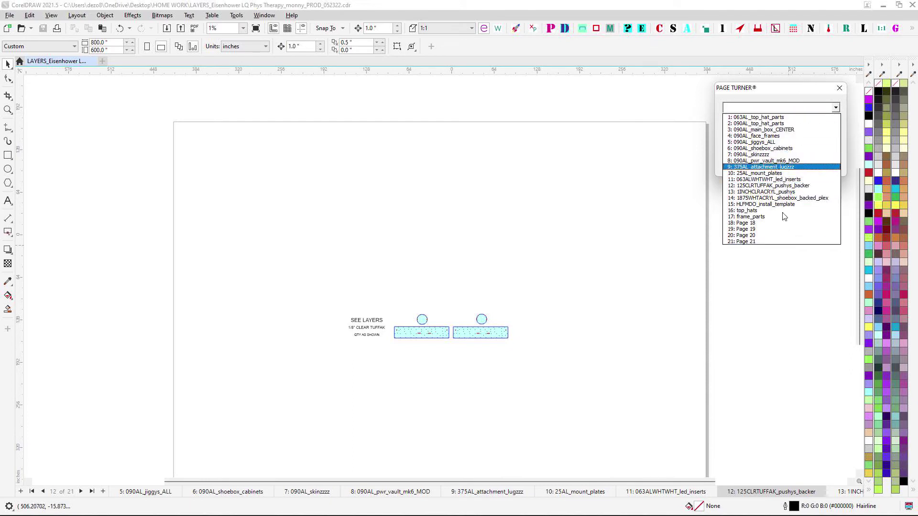
Move the Page Turner dialog over the drawing and back to the page's edge, and refresh its page list.
left_click_drag(774, 90, 545, 135)
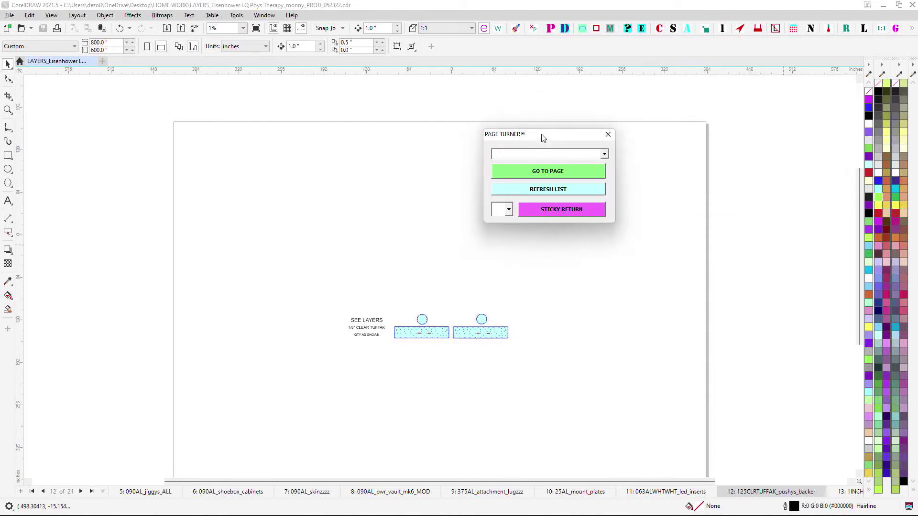
left_click(607, 151)
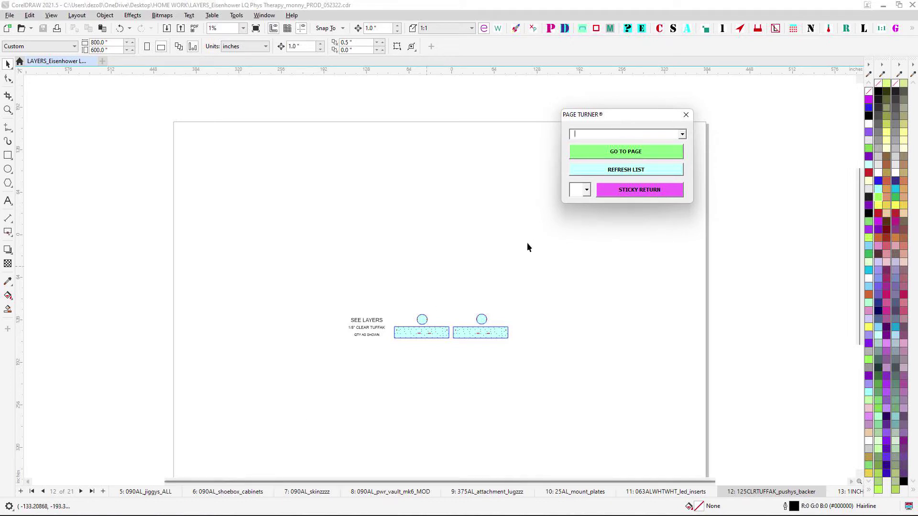
left_click_drag(653, 119, 794, 107)
left_click(806, 163)
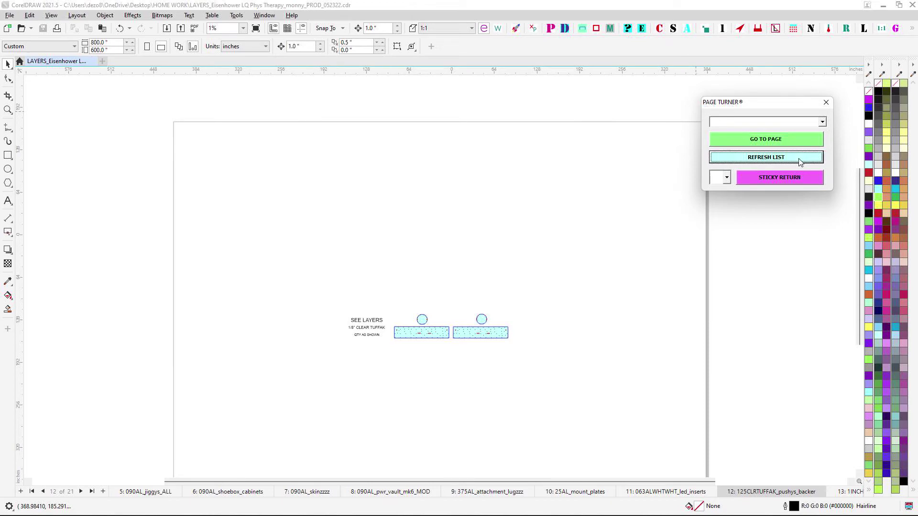
left_click(801, 163)
left_click(821, 158)
left_click(585, 271)
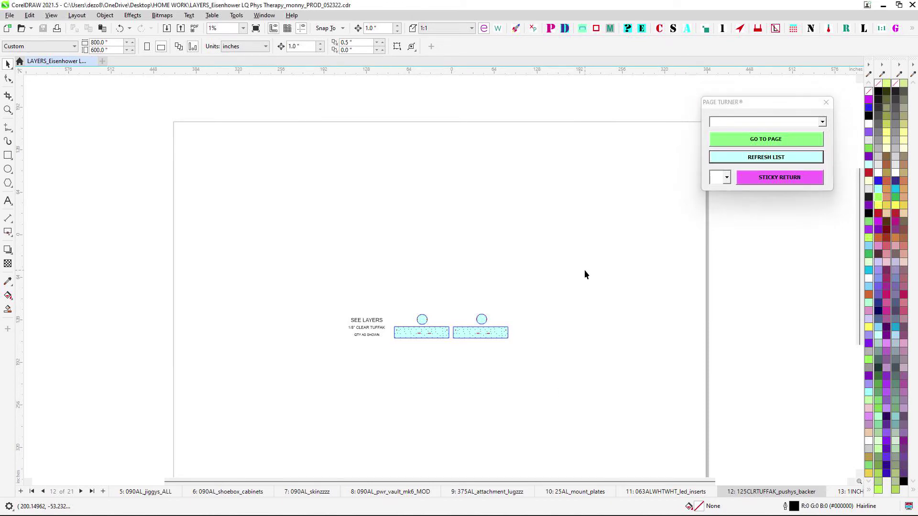
Refresh and check the Page Turner list, place the dialog beside the page's upper corner, and return focus to the drawing.
left_click(753, 157)
left_click_drag(757, 103, 651, 167)
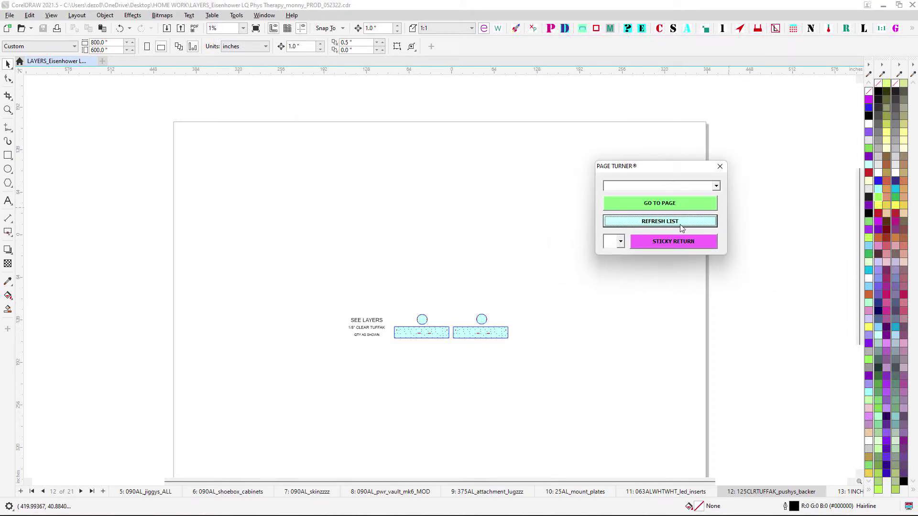
left_click(716, 187)
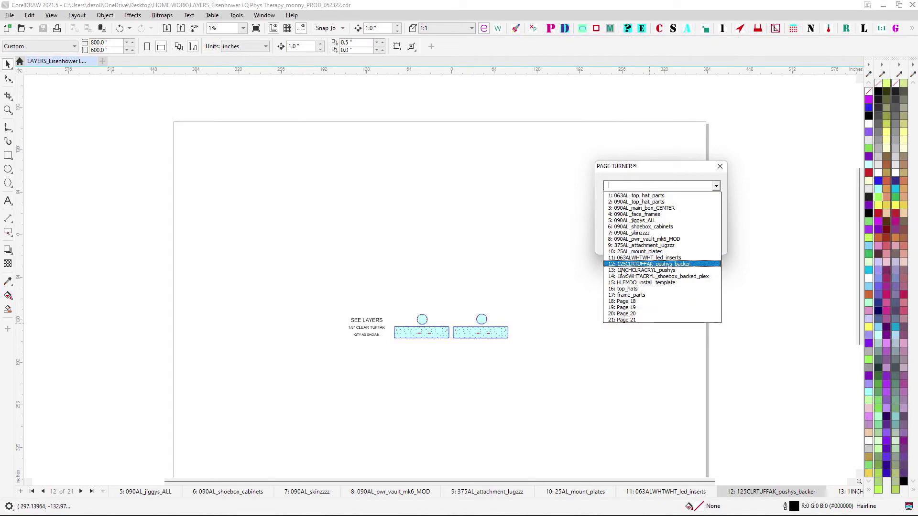
left_click_drag(656, 170, 764, 91)
left_click(623, 191)
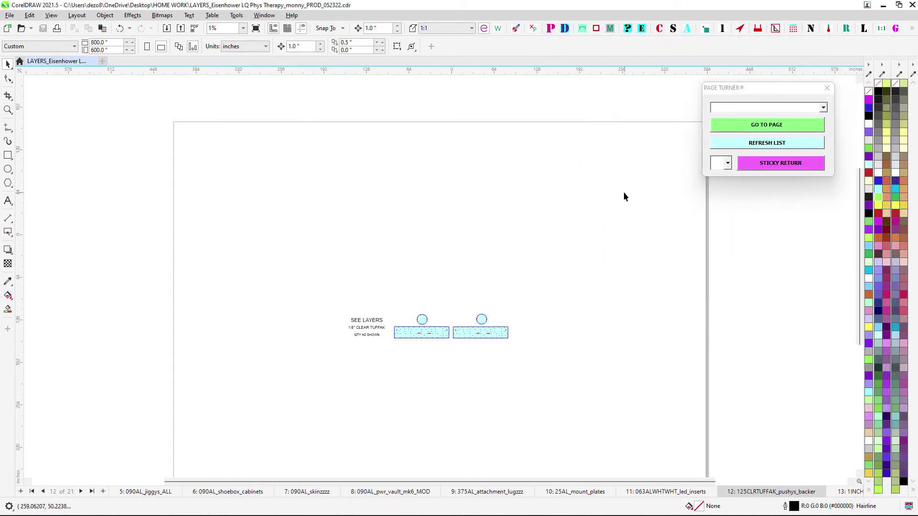
Refresh the Page Turner list, jump to page 16: top_hats, and inspect its parts up close.
left_click(813, 111)
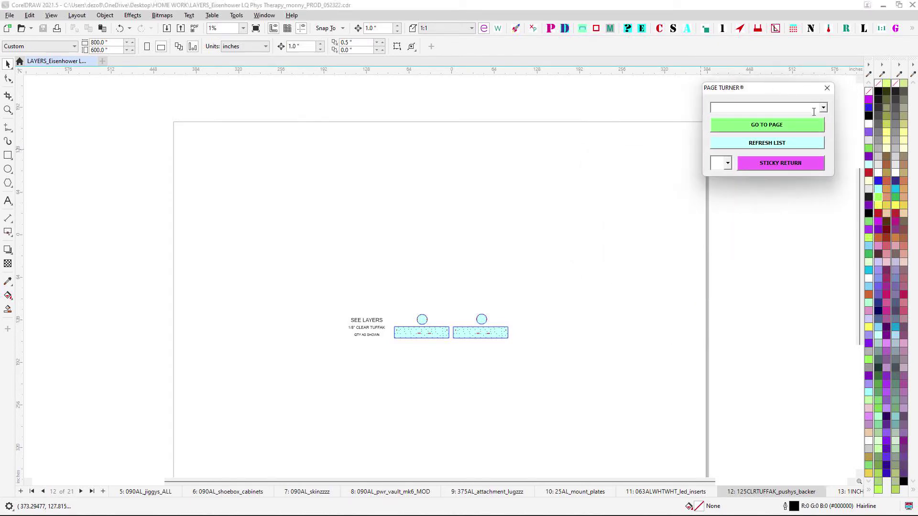
left_click(804, 146)
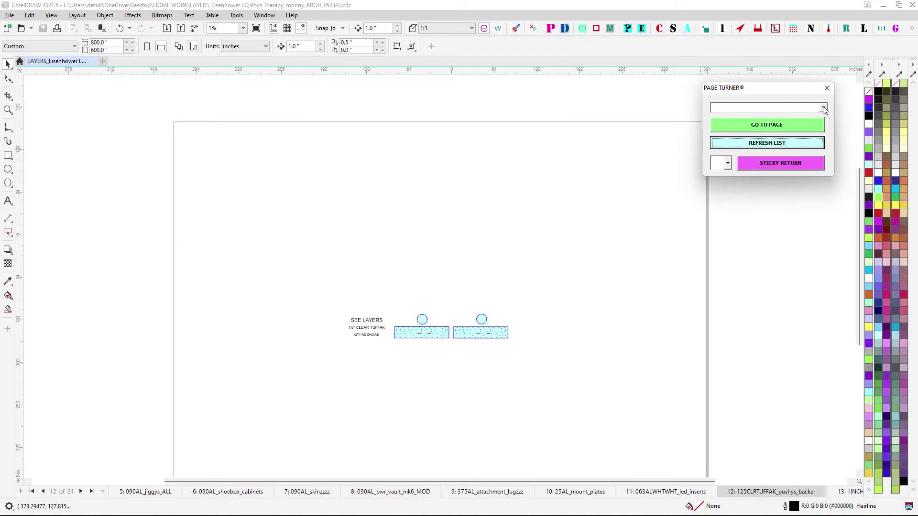
left_click(823, 108)
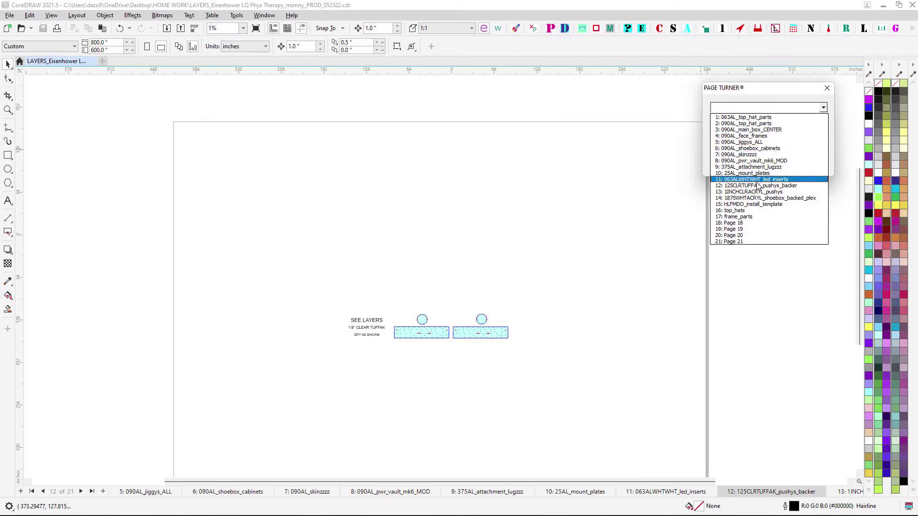
left_click(734, 211)
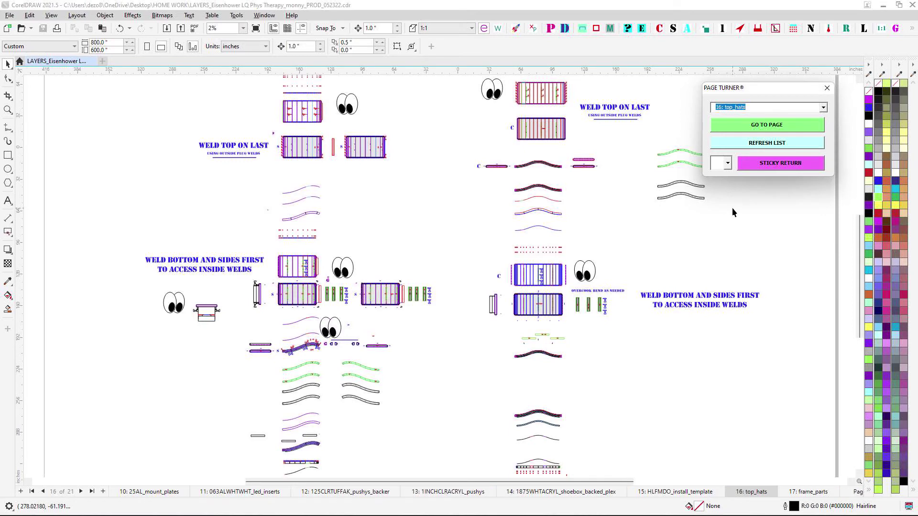
scroll(549, 235, "up", 4)
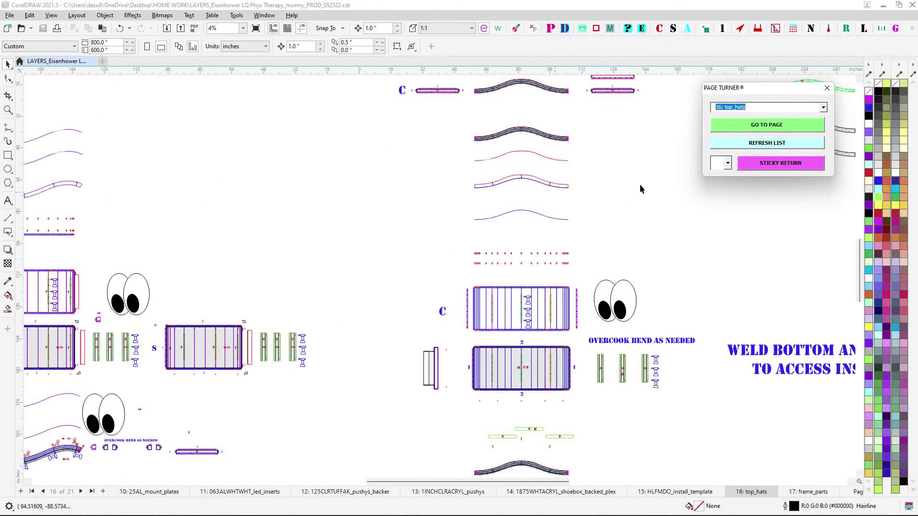
Use Page Turner to jump to page 1: 063AL_top_hat_parts and back to page 16: top_hats.
left_click(823, 107)
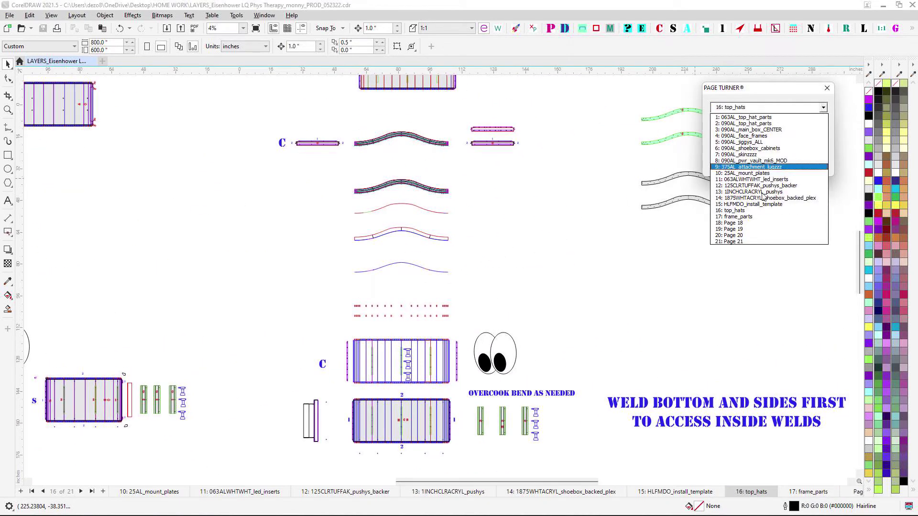
left_click(747, 119)
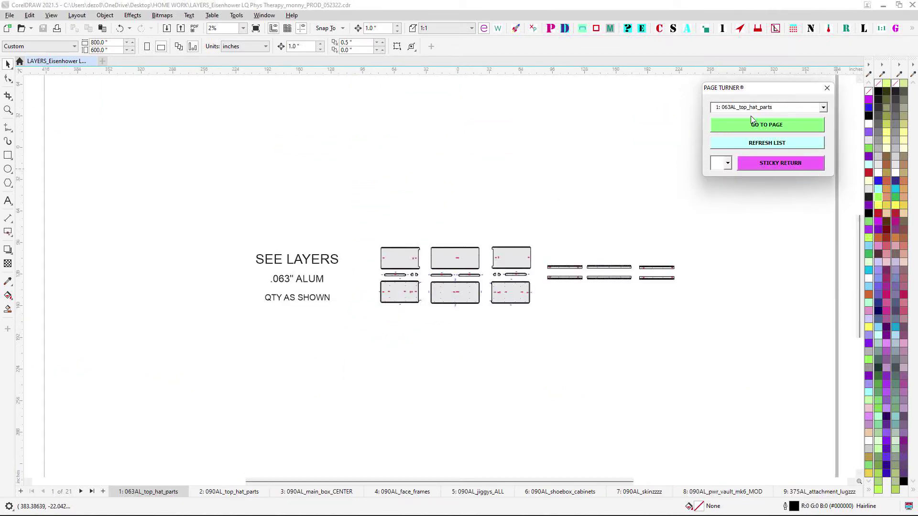
left_click(824, 110)
left_click(823, 109)
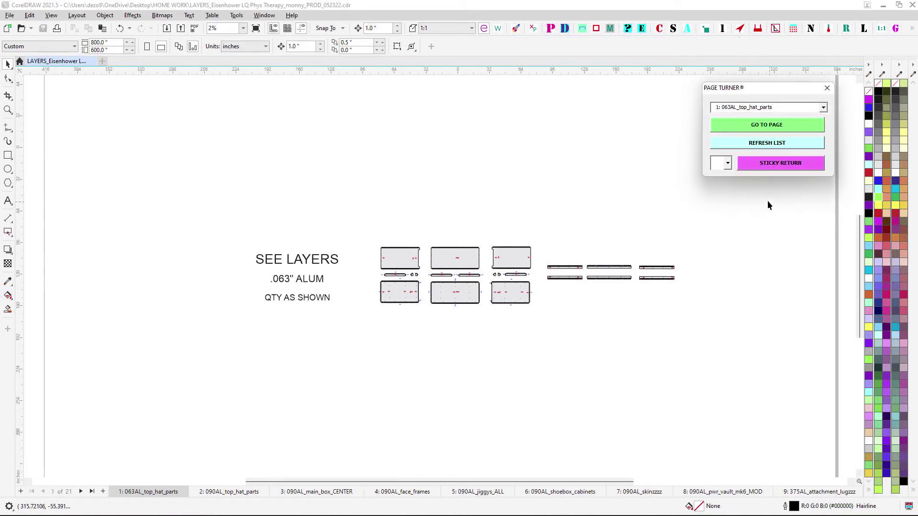
left_click(823, 110)
left_click(731, 215)
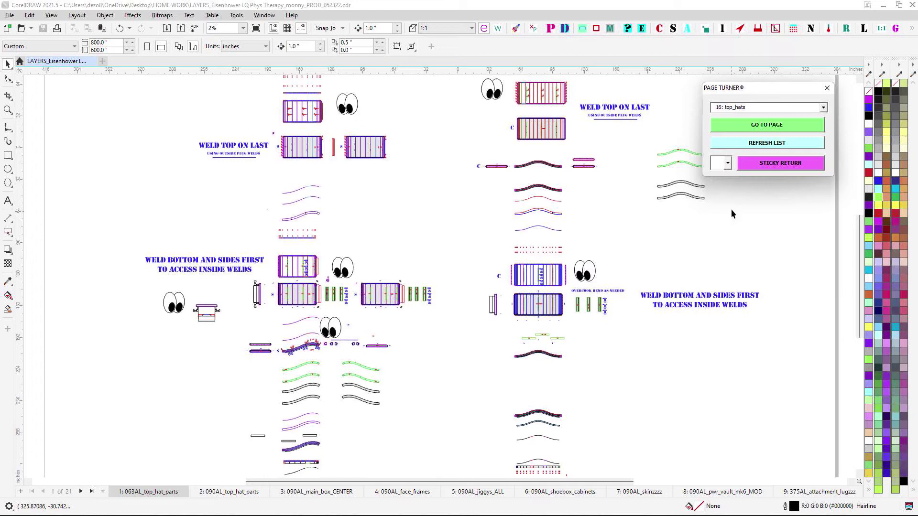
Go to the frame_parts page and examine the sign frame, backer and face parts.
left_click(824, 110)
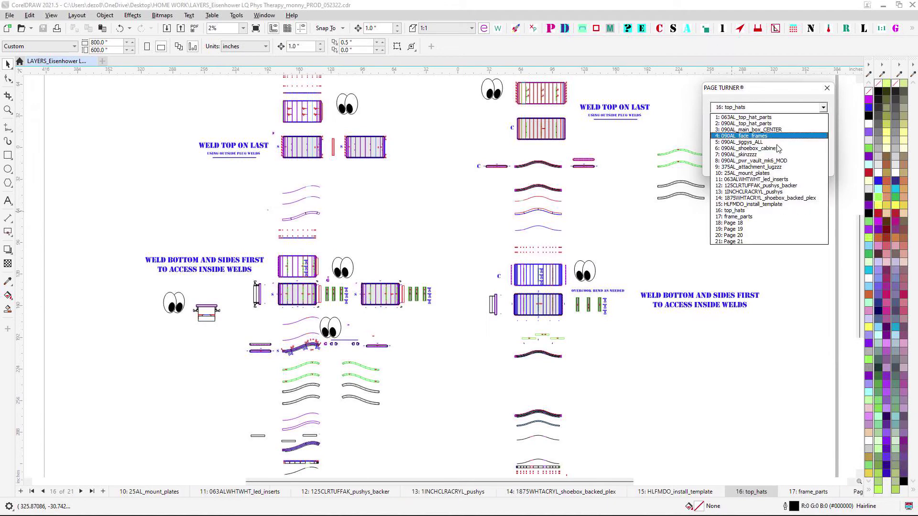
left_click(652, 228)
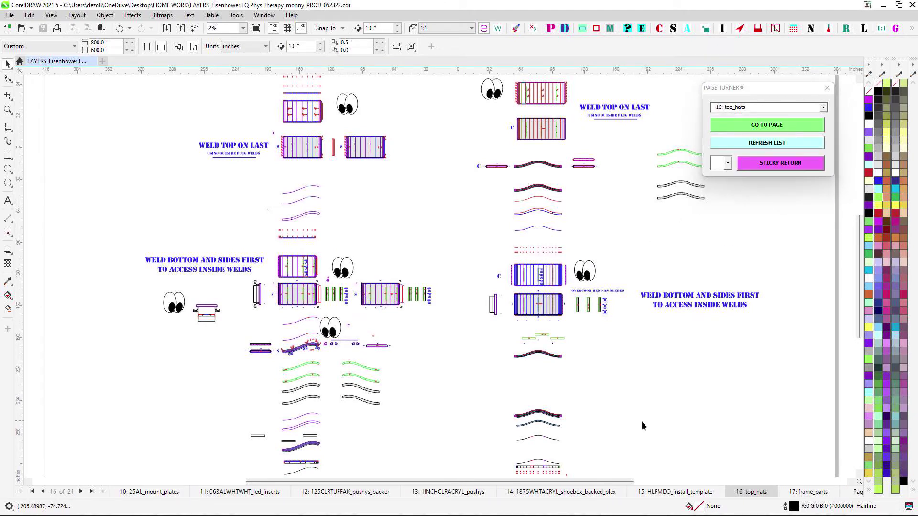
left_click(808, 492)
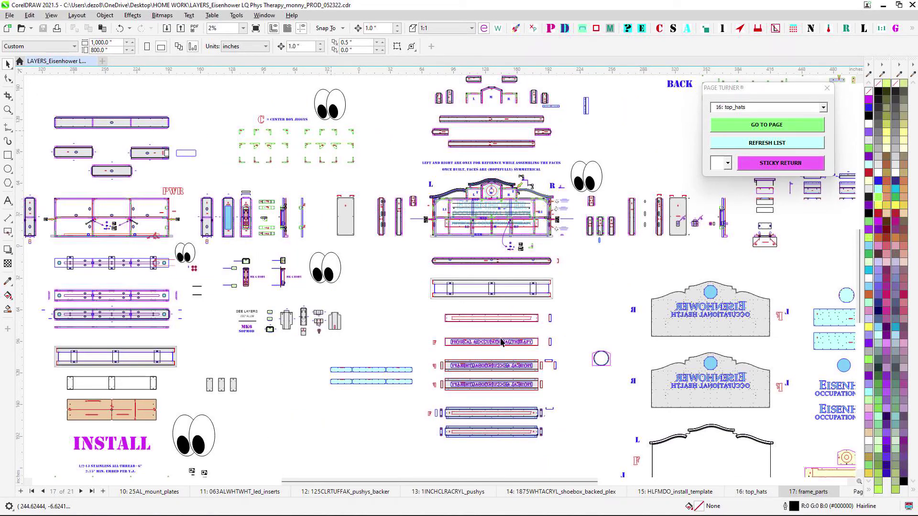
scroll(634, 280, "up", 1)
scroll(468, 246, "up", 4)
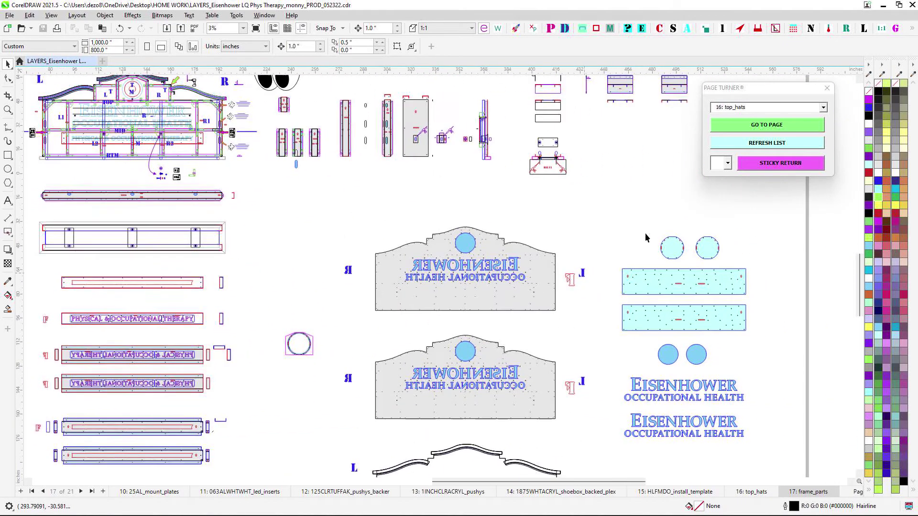
scroll(590, 245, "down", 4)
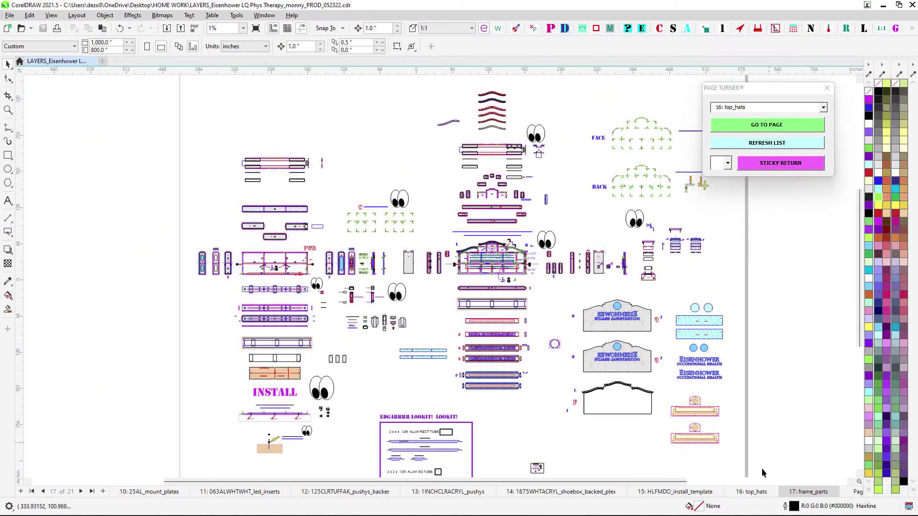
Return to the top_hats page, open the Hi My Name Is macro, and browse the material names in its page-naming auto list.
left_click(755, 492)
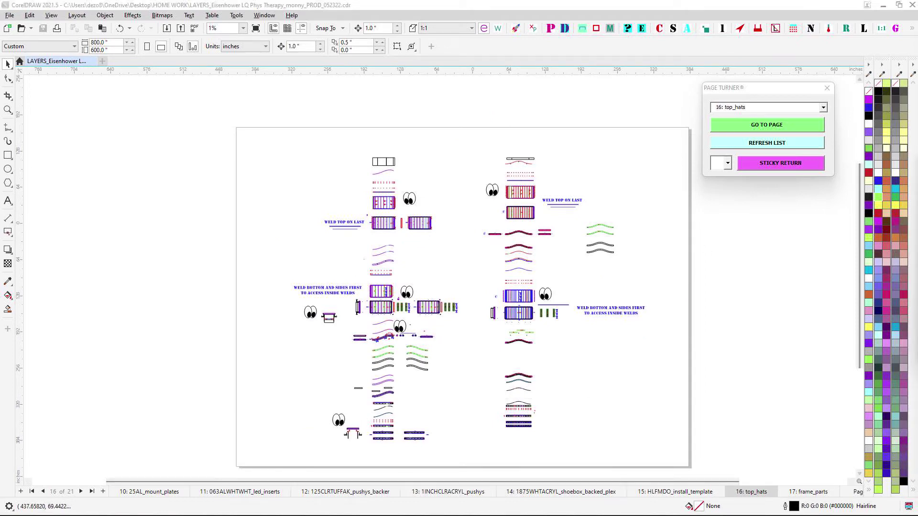
key("ctrl+shift+n")
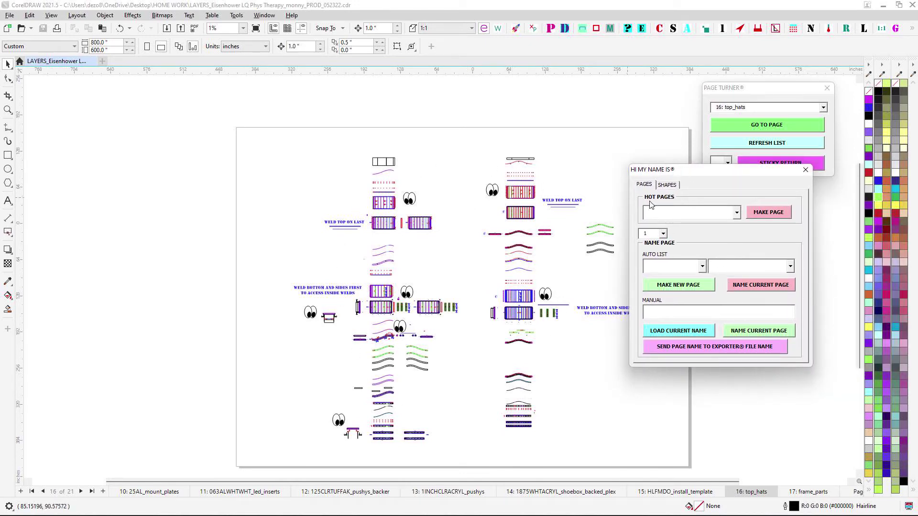
left_click(704, 265)
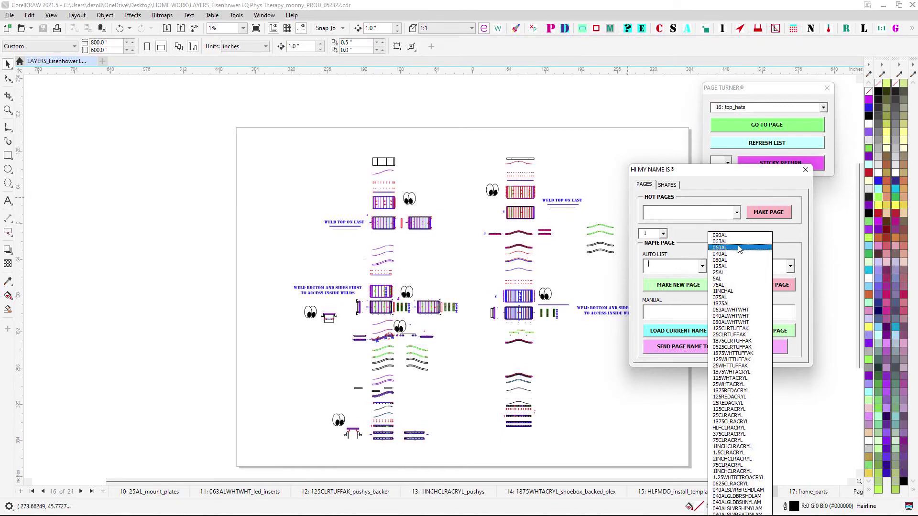
left_click(703, 476)
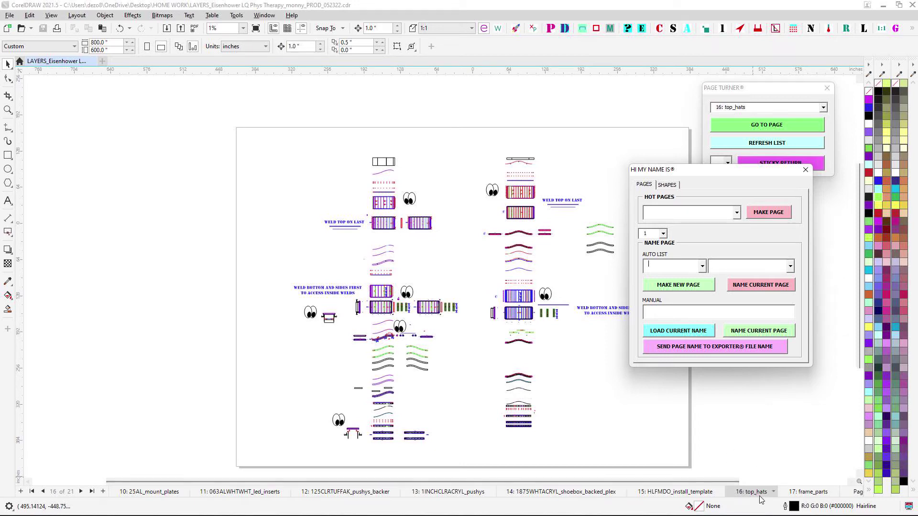
Close the Hi My Name Is macro and view the parts on the top_hats page.
left_click(811, 493)
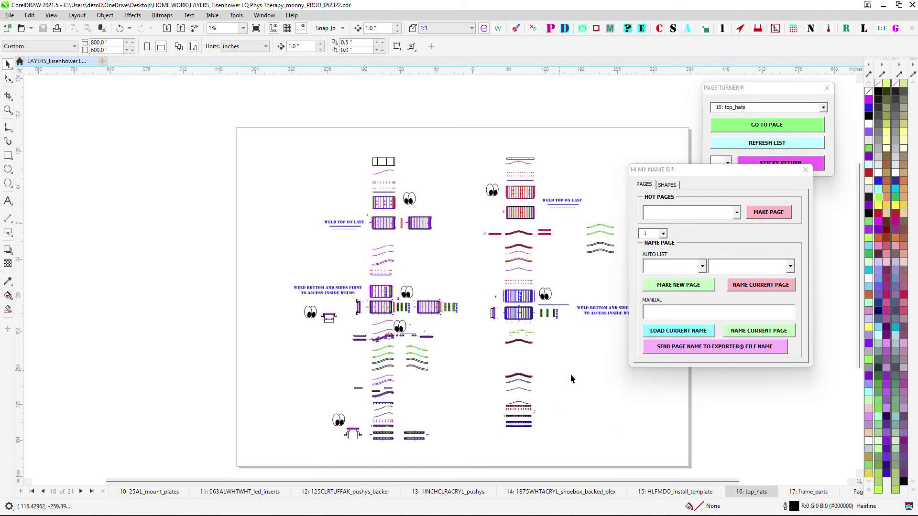
left_click(806, 169)
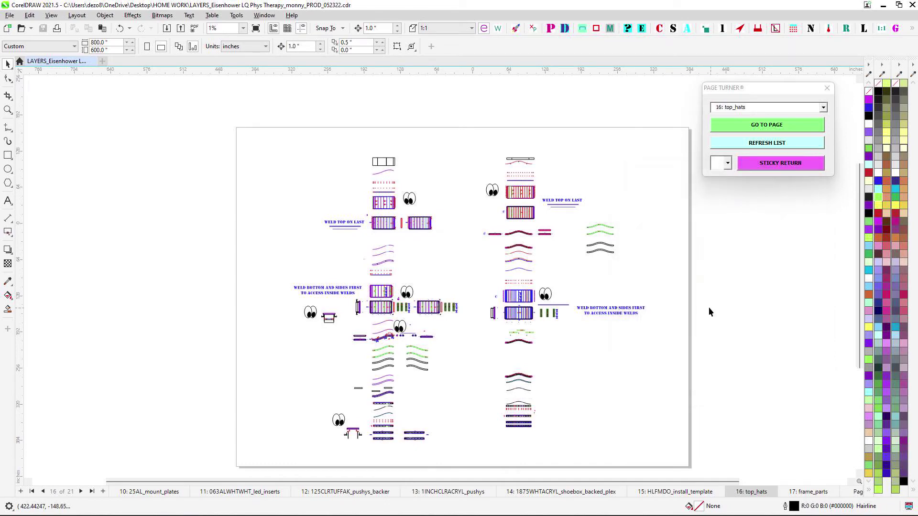
scroll(407, 311, "up", 4)
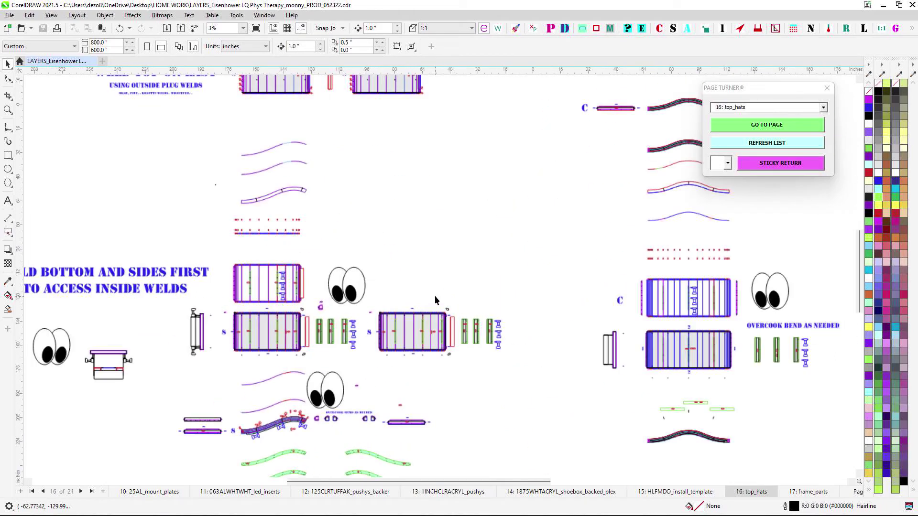
Use Page Turner to jump to page 1: 063AL_top_hat_parts and back to page 16: top_hats.
left_click(823, 107)
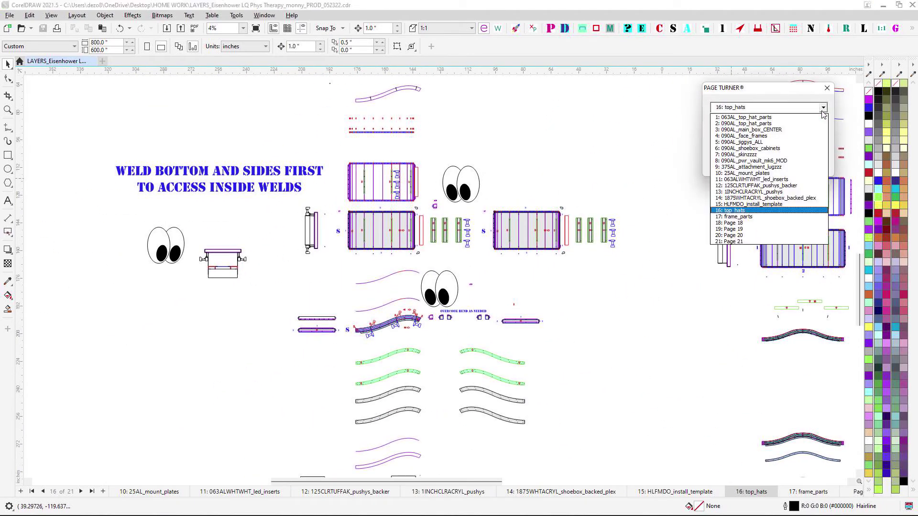
left_click(798, 118)
left_click(798, 128)
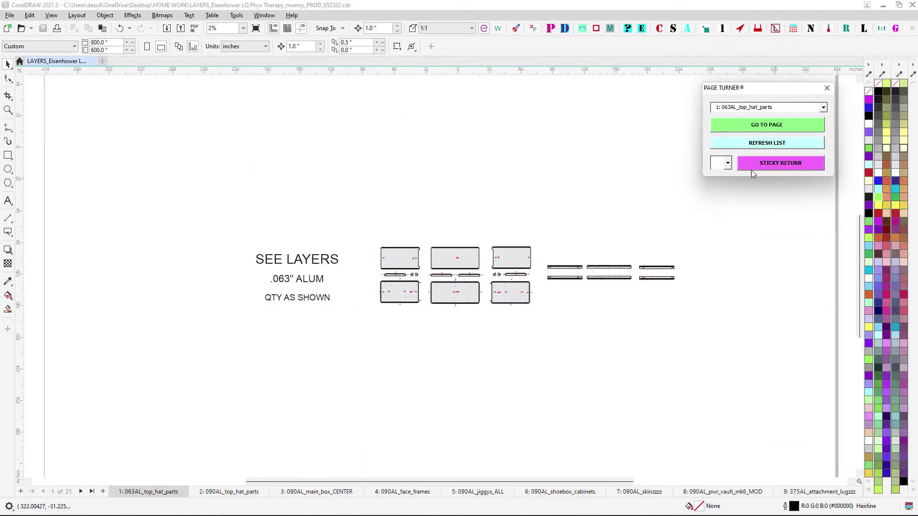
left_click(823, 107)
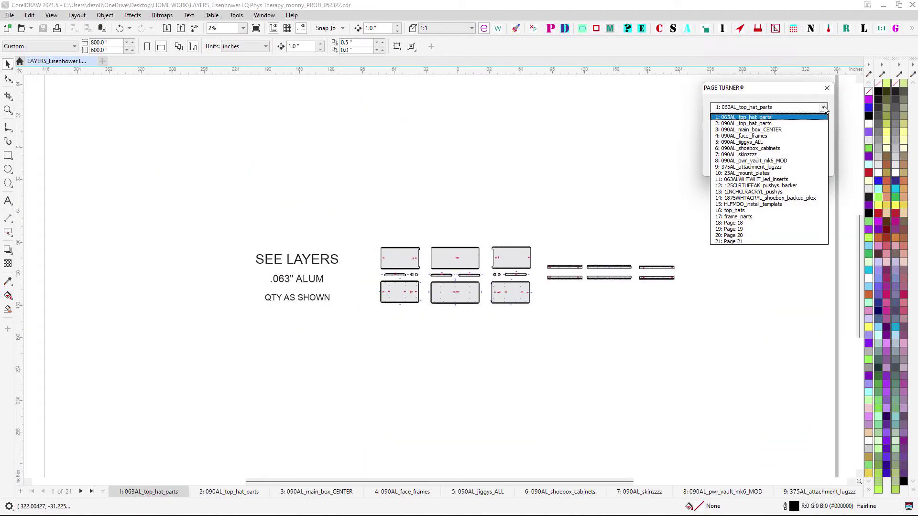
left_click(776, 210)
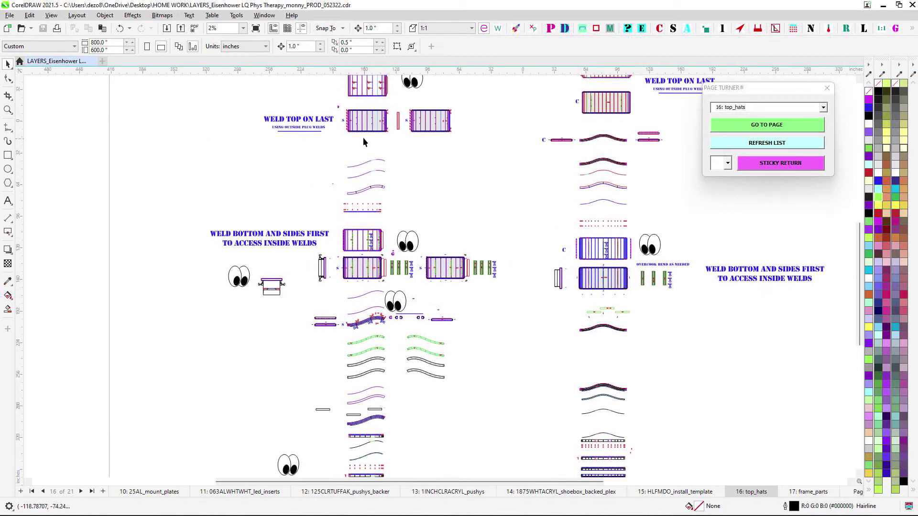
Select the gray panels of the side and center top hats together on the top_hats page.
left_click_drag(477, 214, 477, 213)
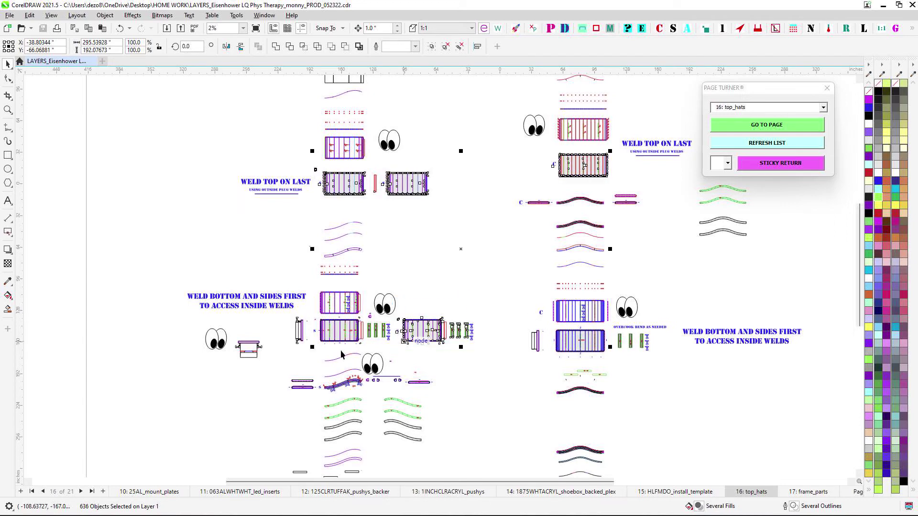
left_click_drag(302, 310, 383, 348)
left_click_drag(535, 292, 626, 402)
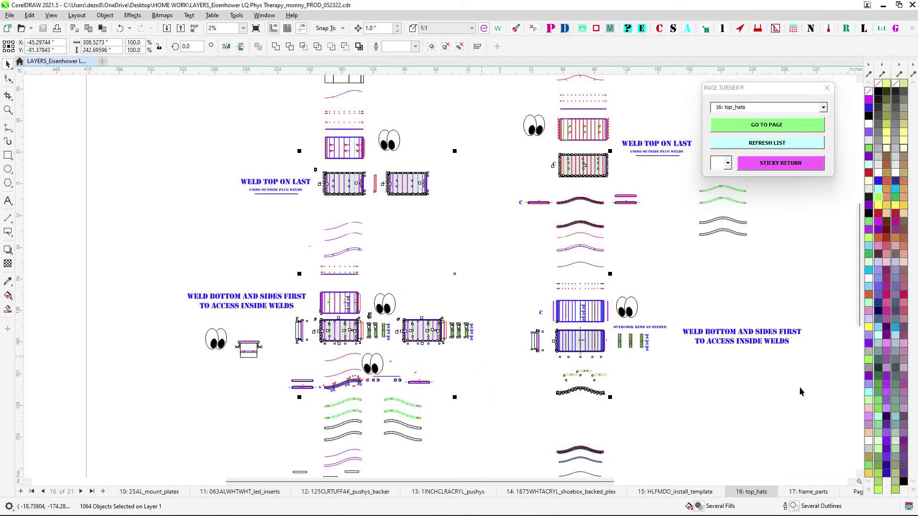
Show the matching parts on page 1: 063AL_top_hat_parts with Page Turner and return to page 16: top_hats.
left_click(822, 107)
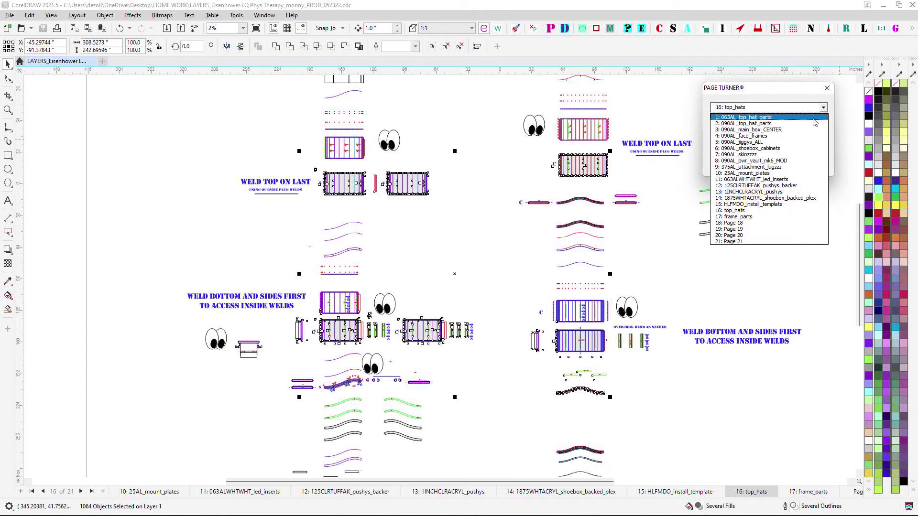
left_click(804, 117)
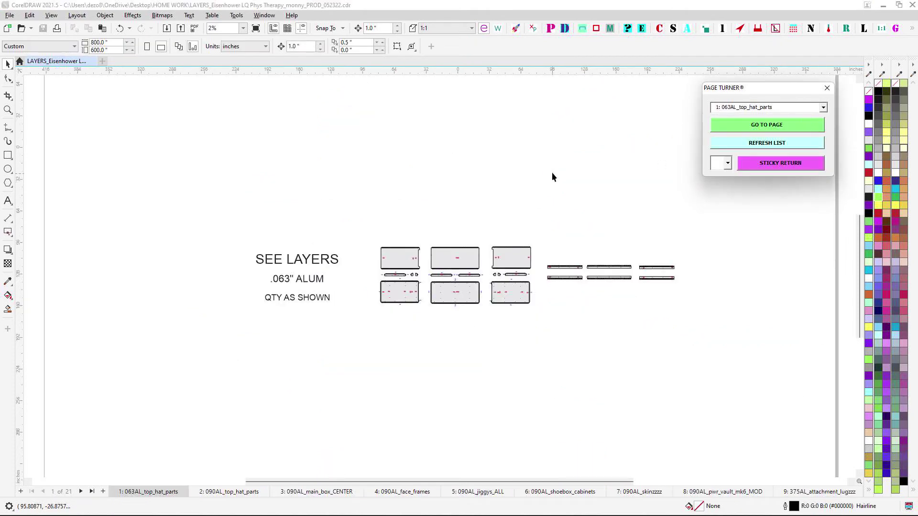
left_click(823, 108)
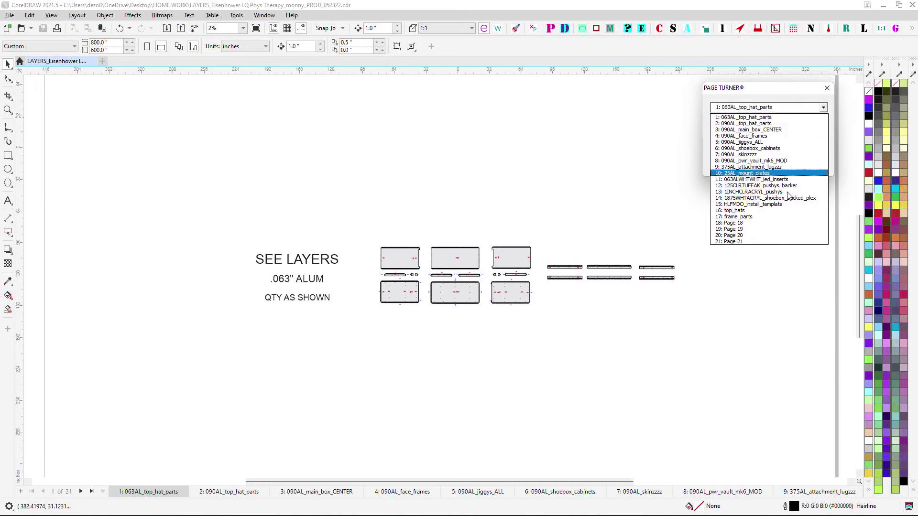
left_click(774, 214)
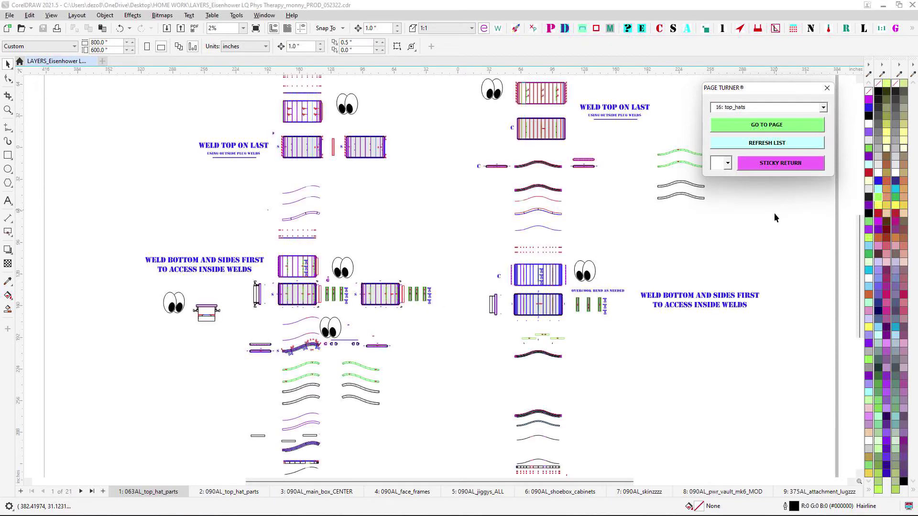
Use Page Turner to jump to page 2: 090AL_top_hat_parts and back to page 16: top_hats.
left_click(825, 107)
left_click(785, 124)
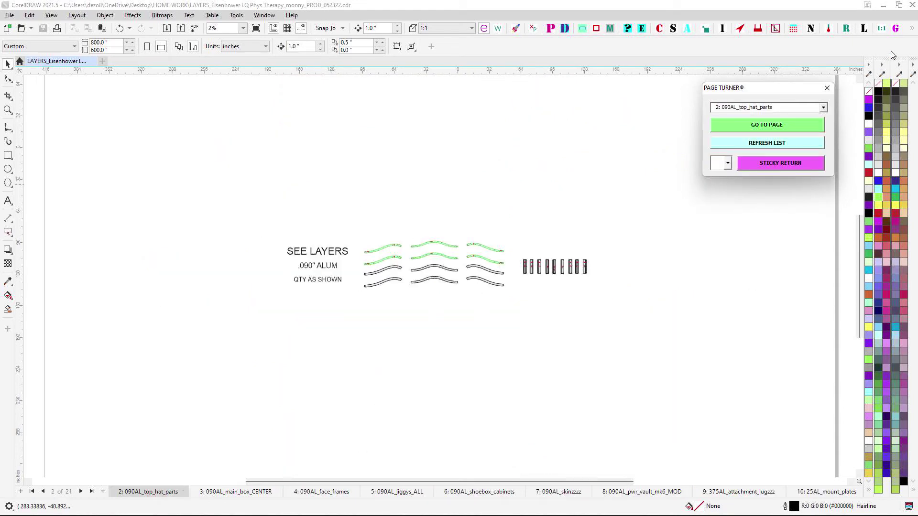
left_click(823, 107)
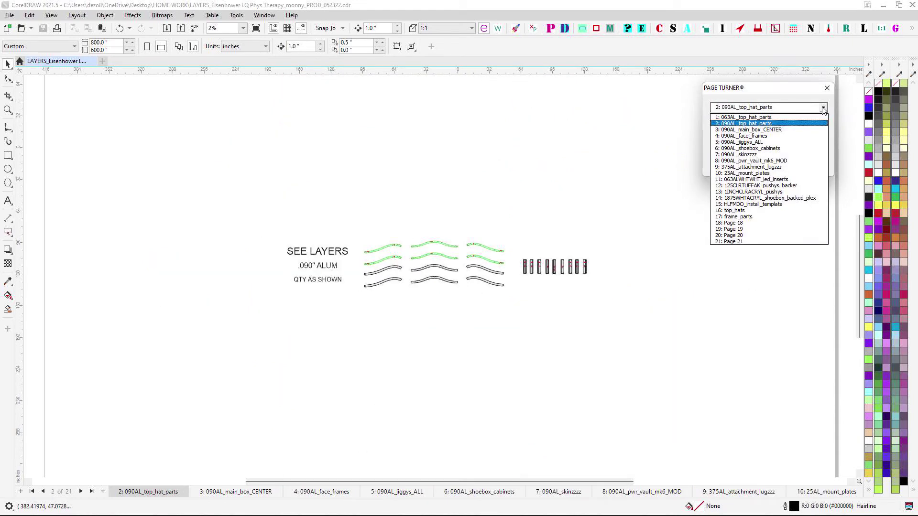
left_click(795, 211)
Select the green and gray wavy strips together with the small green bracket strips beside the side panels on the top_hats page.
scroll(453, 234, "up", 3)
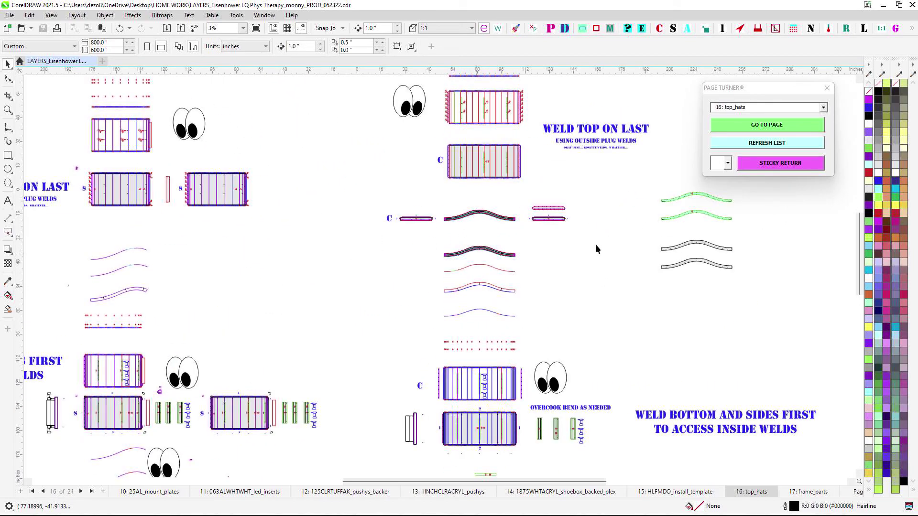
left_click_drag(532, 196, 721, 341)
scroll(725, 299, "up", 1)
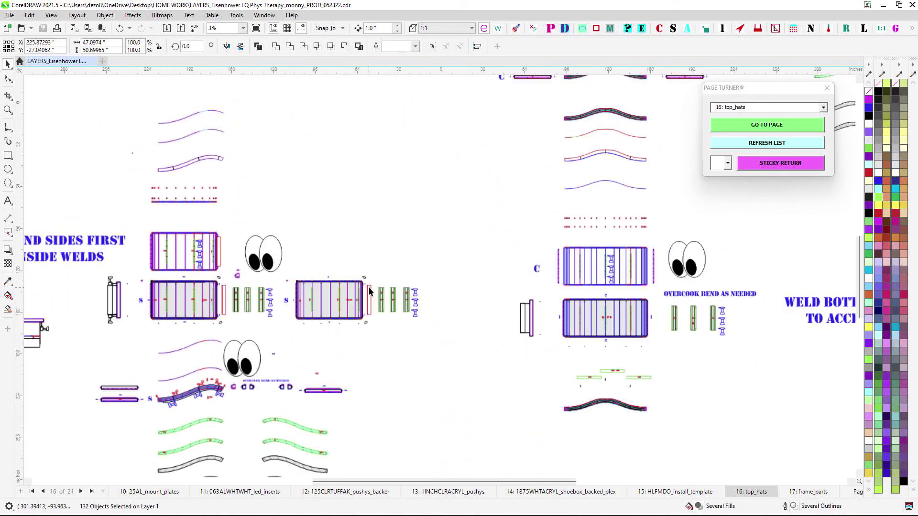
scroll(431, 336, "up", 1)
left_click_drag(242, 299, 537, 437)
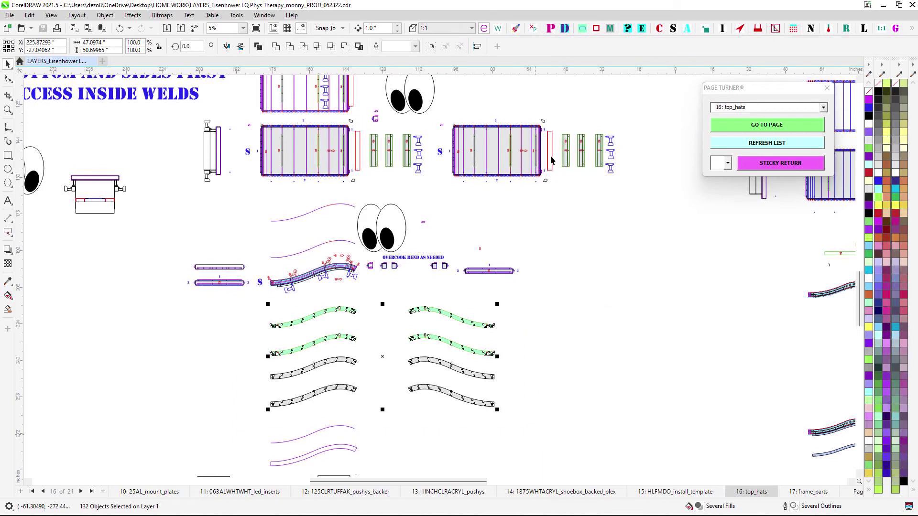
left_click_drag(547, 120, 675, 222)
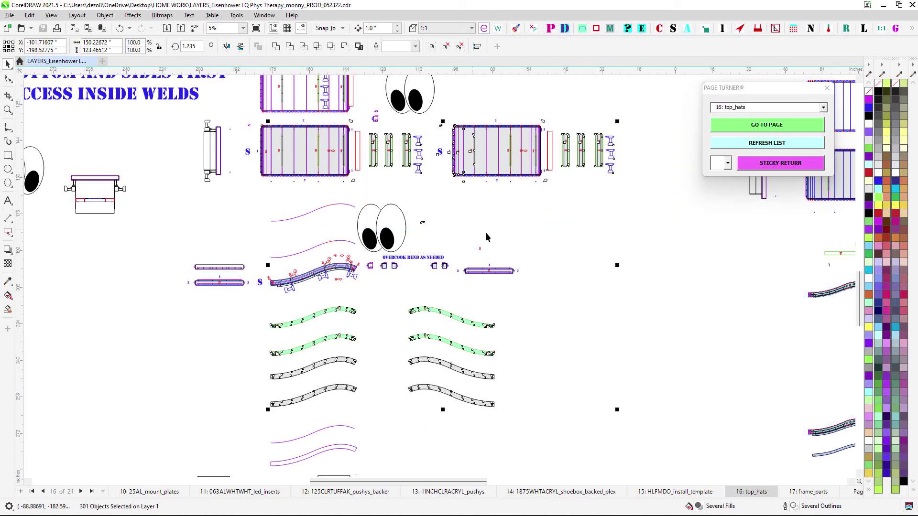
Jump to page 2: 090AL_top_hat_parts with Page Turner and move on to page 3: 090AL_main_box_CENTER.
left_click(822, 107)
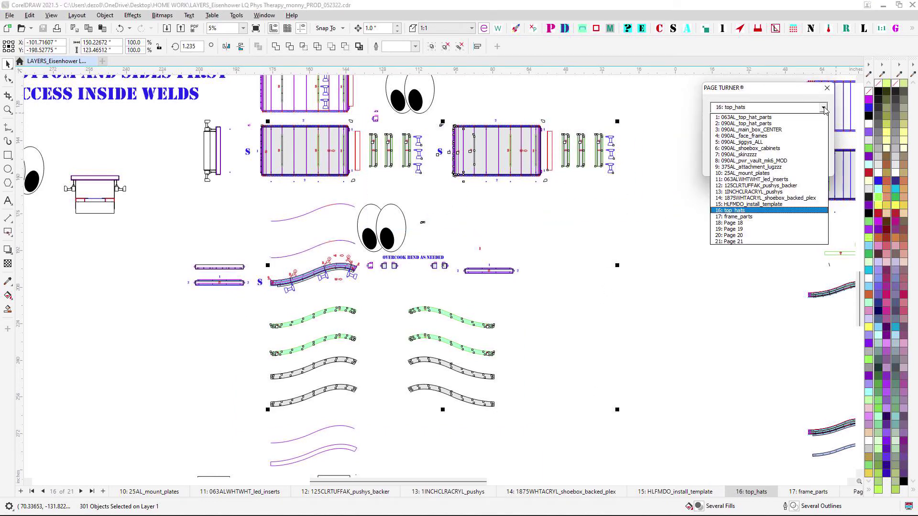
left_click(781, 123)
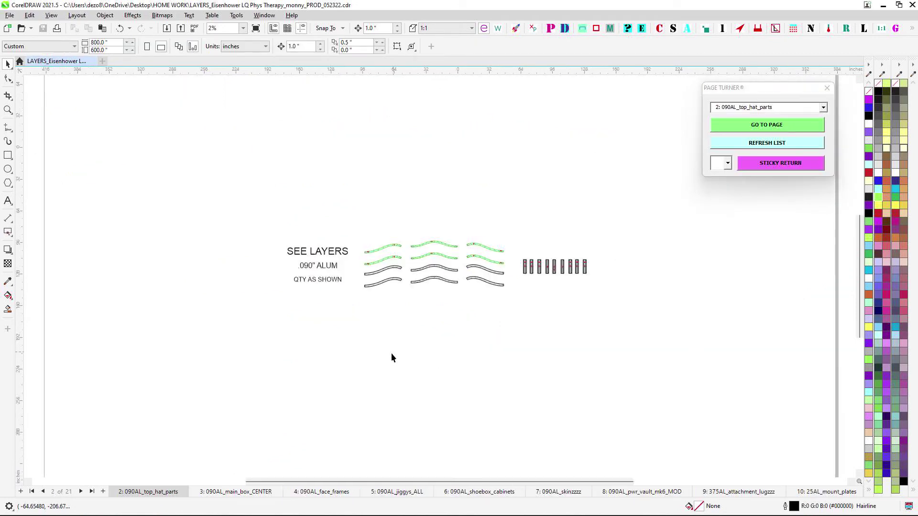
left_click(236, 492)
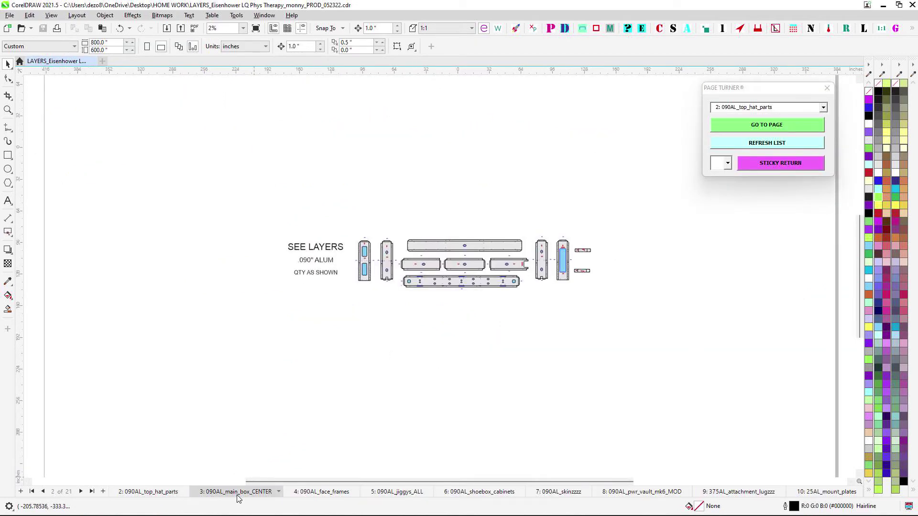
Use Page Turner to jump to page 17: frame_parts and view the center box parts.
left_click(822, 108)
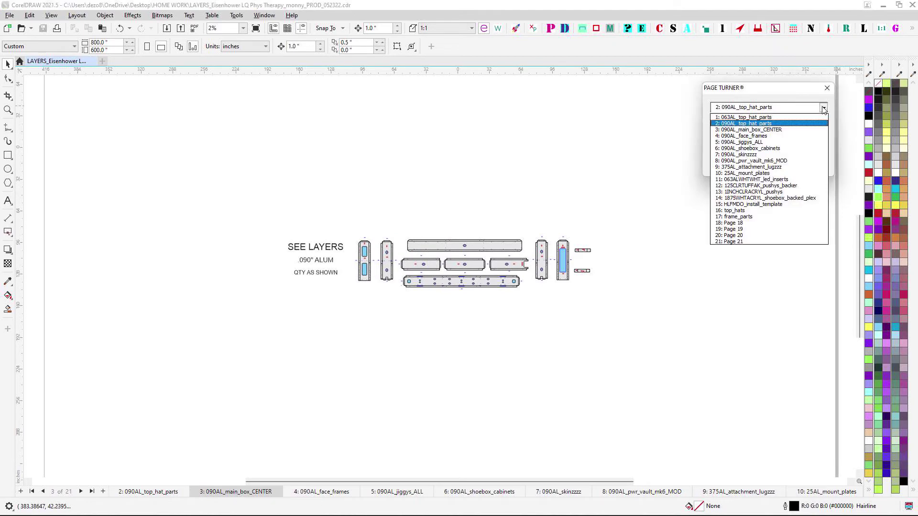
left_click(783, 217)
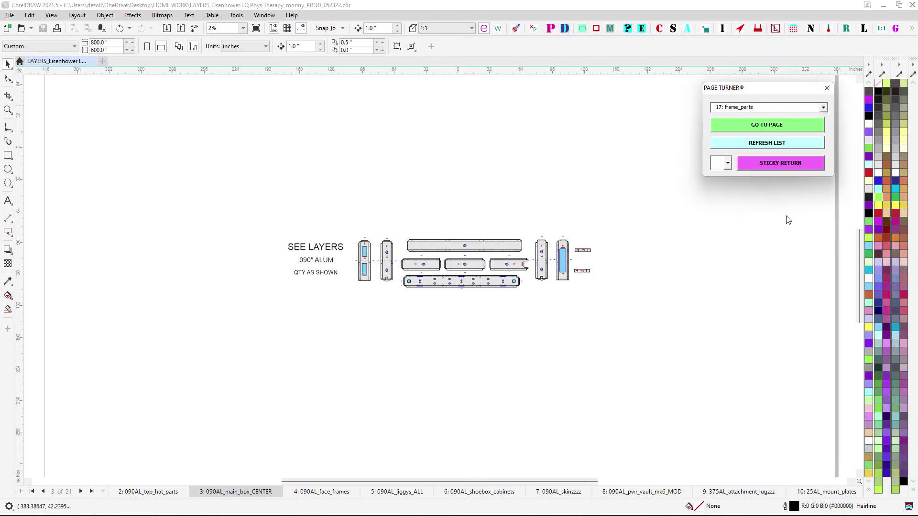
scroll(395, 232, "up", 5)
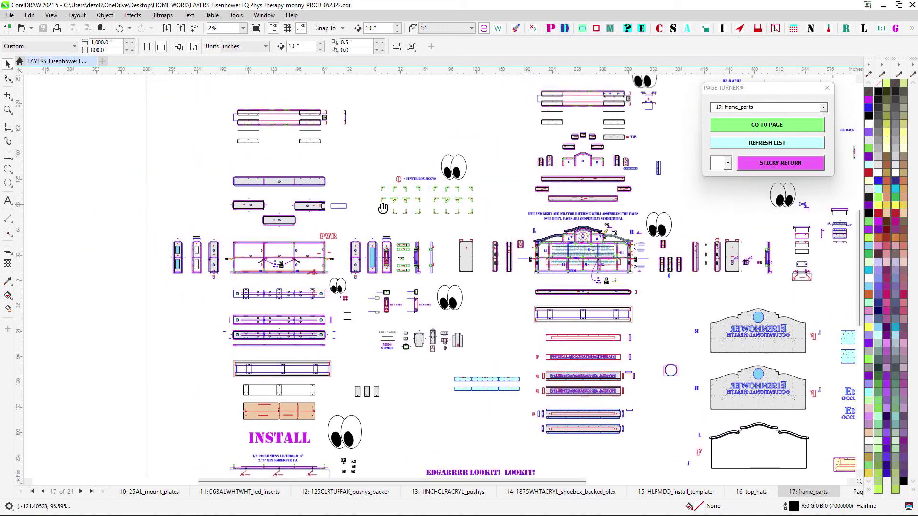
Select the four gray panels above the center box, and separately the two end panels with window cutouts beside it.
left_click_drag(239, 122, 566, 324)
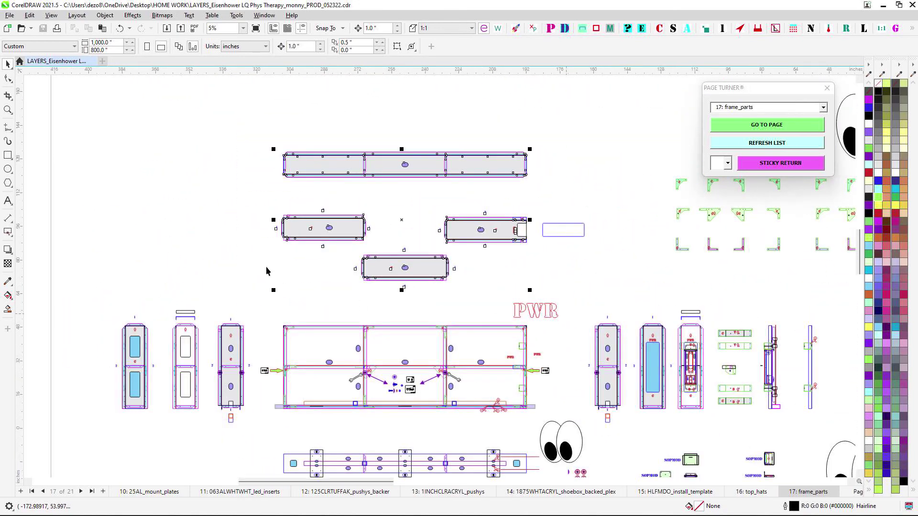
scroll(266, 266, "down", 3)
scroll(267, 266, "left", 3)
left_click_drag(376, 344, 375, 343)
scroll(375, 343, "right", 3)
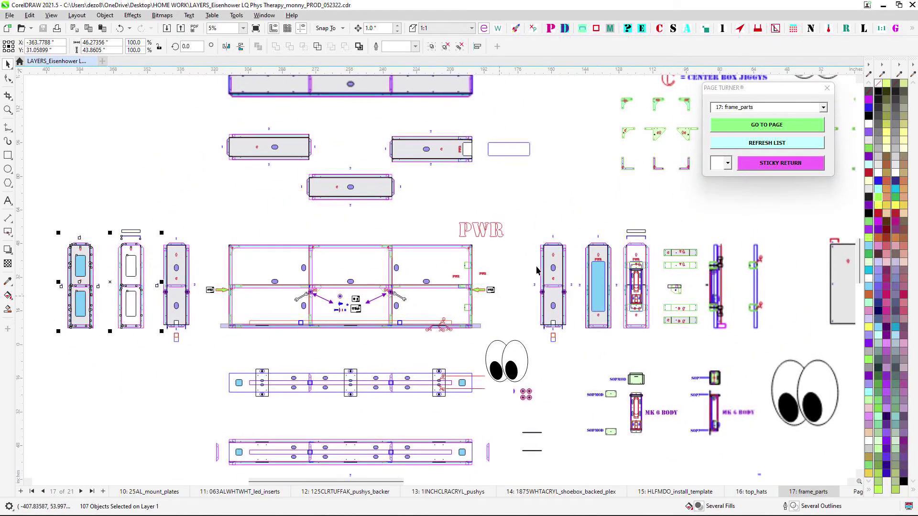
scroll(578, 249, "down", 3)
scroll(529, 210, "up", 2)
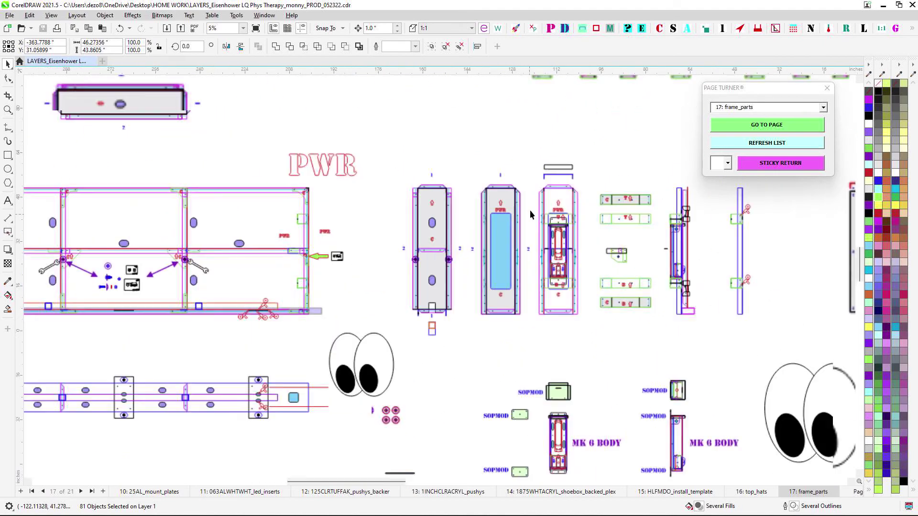
scroll(678, 285, "down", 3)
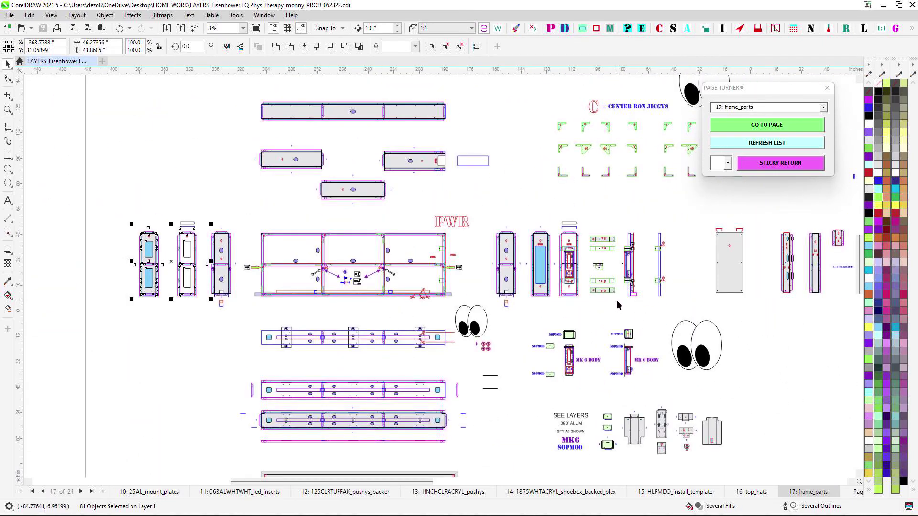
Select the center box's end panels, the gray panels above it, and the long bottom panels together on the frame_parts page.
left_click_drag(149, 185, 259, 327)
scroll(286, 268, "up", 2)
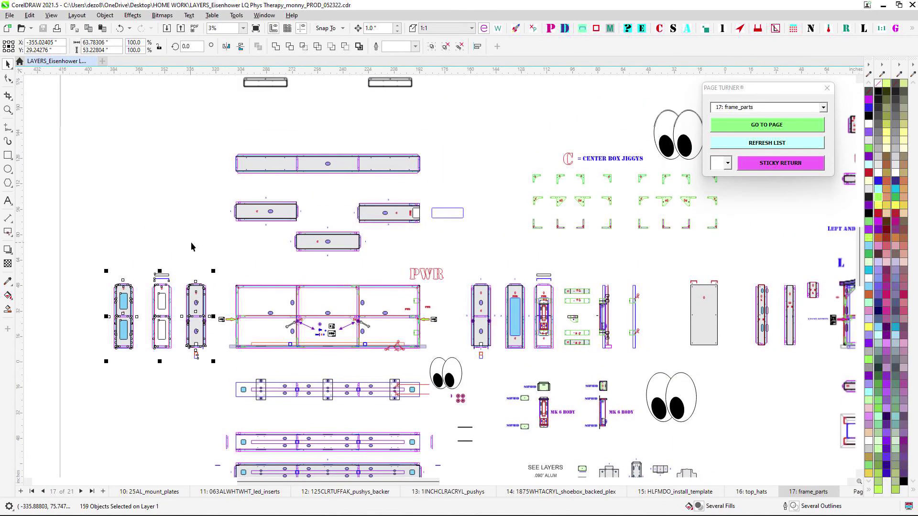
left_click_drag(172, 136, 549, 268, "shift")
left_click_drag(459, 264, 535, 366, "shift")
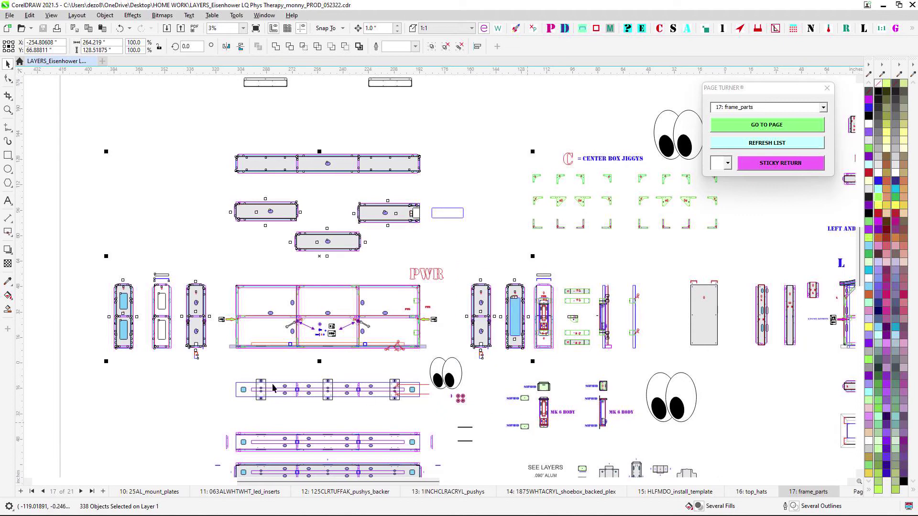
left_click_drag(232, 416, 445, 482, "shift")
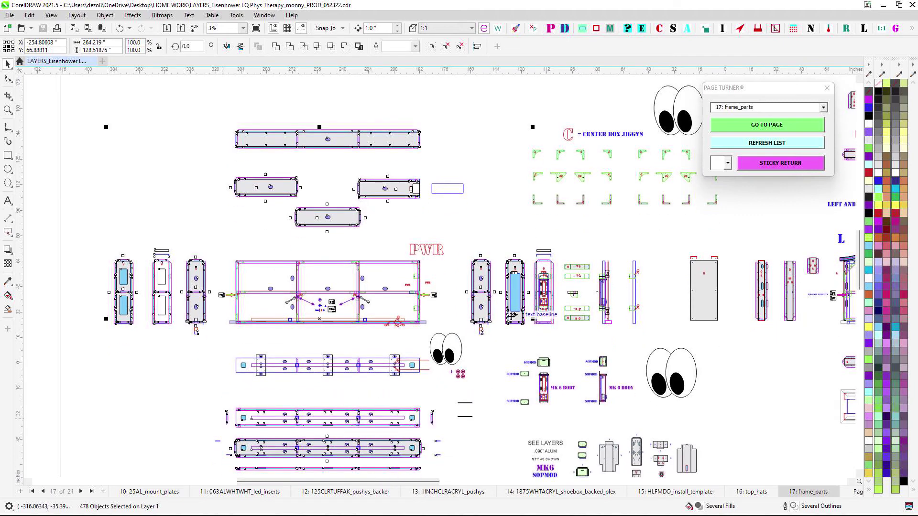
Use Page Turner to jump to page 3: 090AL_main_box_CENTER and view its nested parts.
left_click(823, 108)
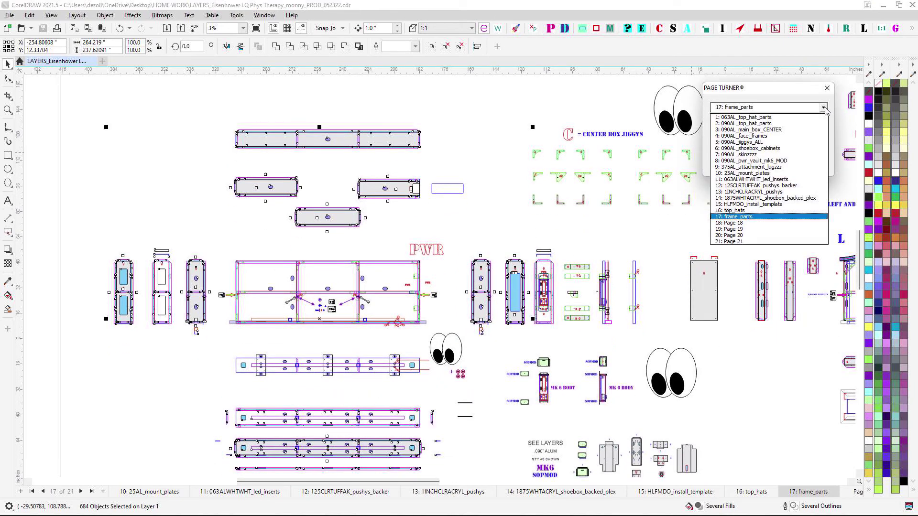
left_click(796, 130)
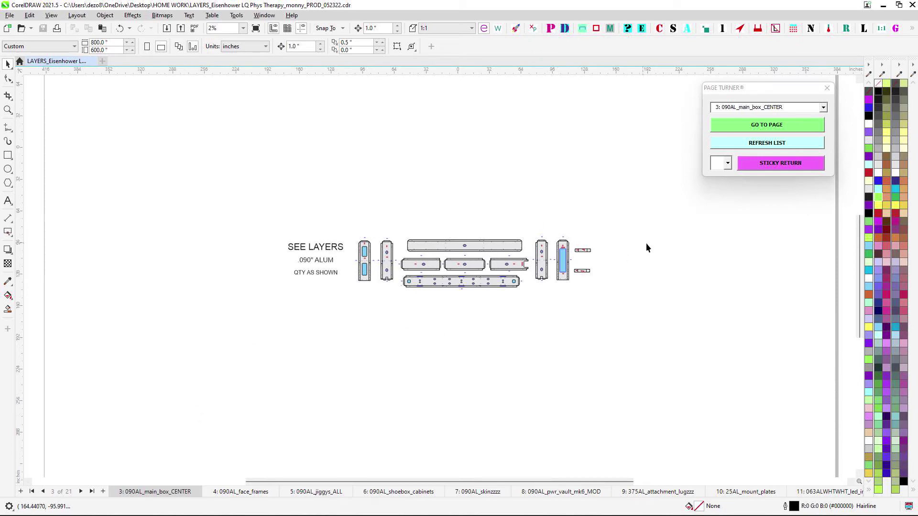
left_click(797, 98)
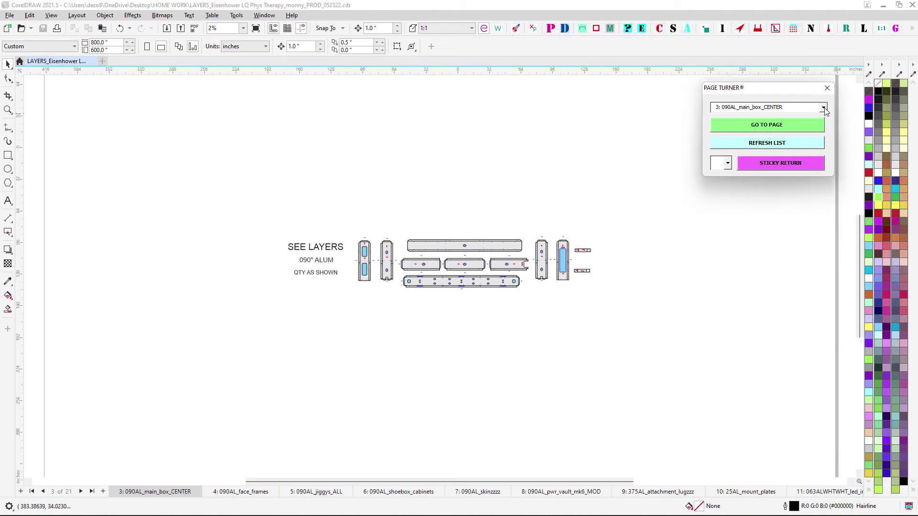
Open page 12: 125CLRTUFFAK_pushys_backer and page 13: 1INCHCLRACRYL_pushys directly, without using Page Turner.
left_click(821, 494)
right_click(821, 493)
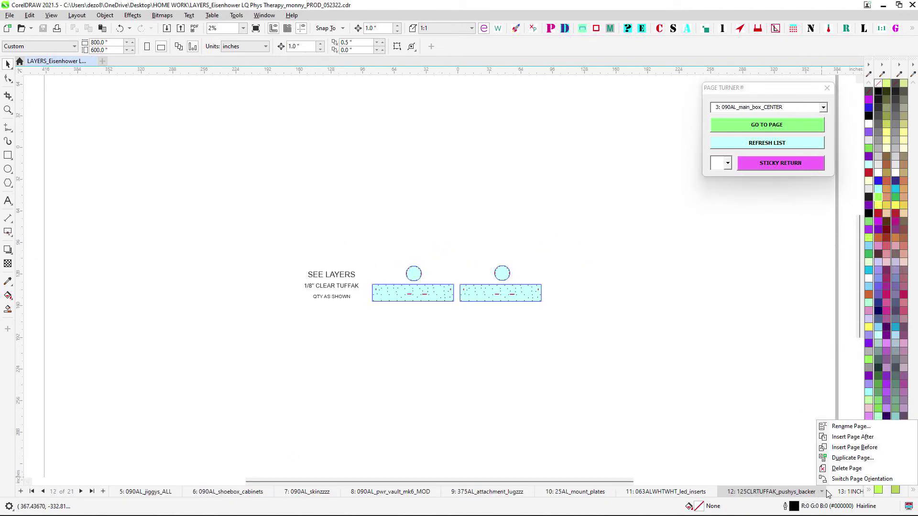
left_click(850, 493)
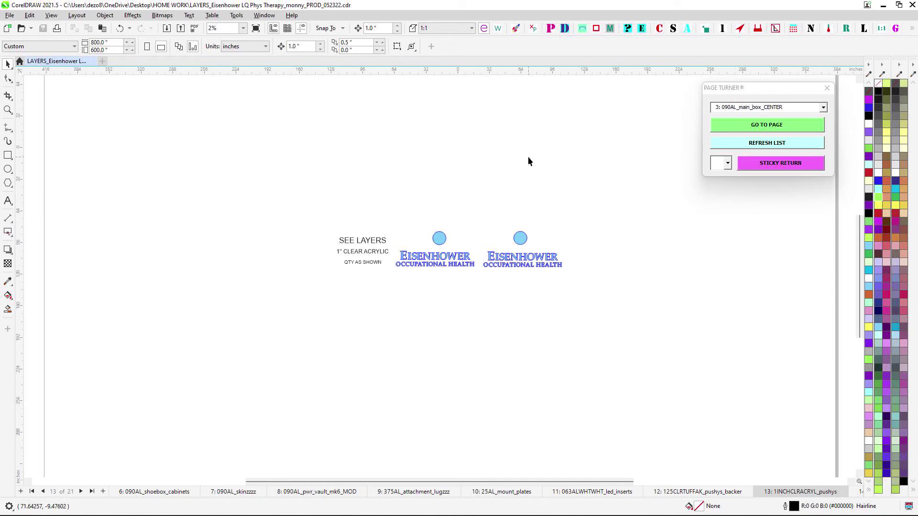
Refresh the Page Turner page list and jump to page 1: 063AL_top_hat_parts.
left_click(807, 146)
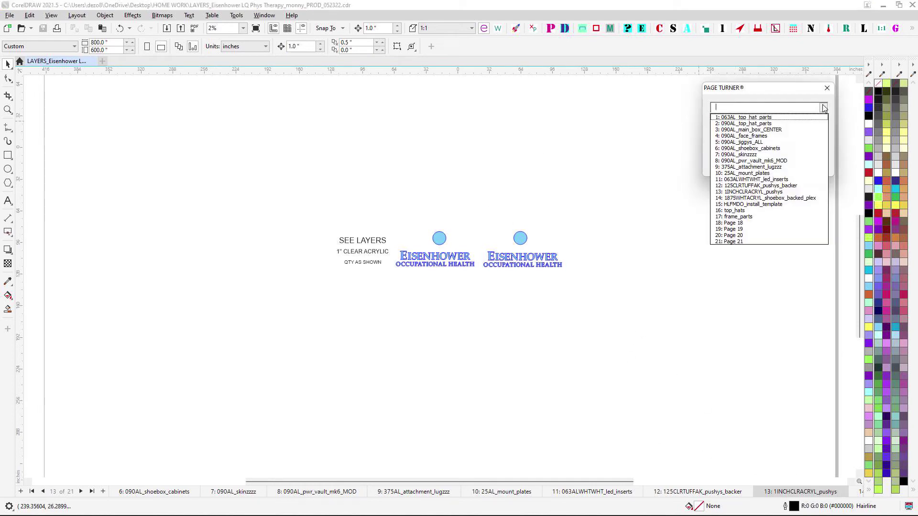
left_click(755, 148)
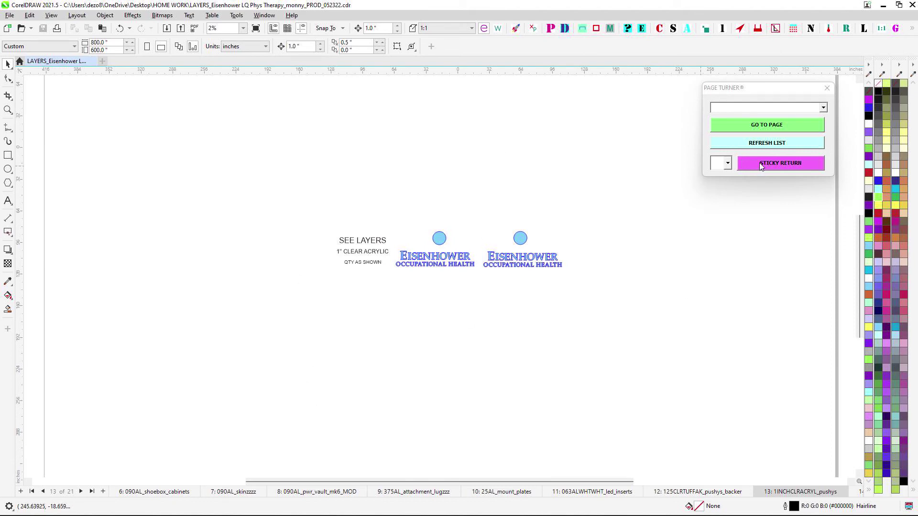
left_click(823, 107)
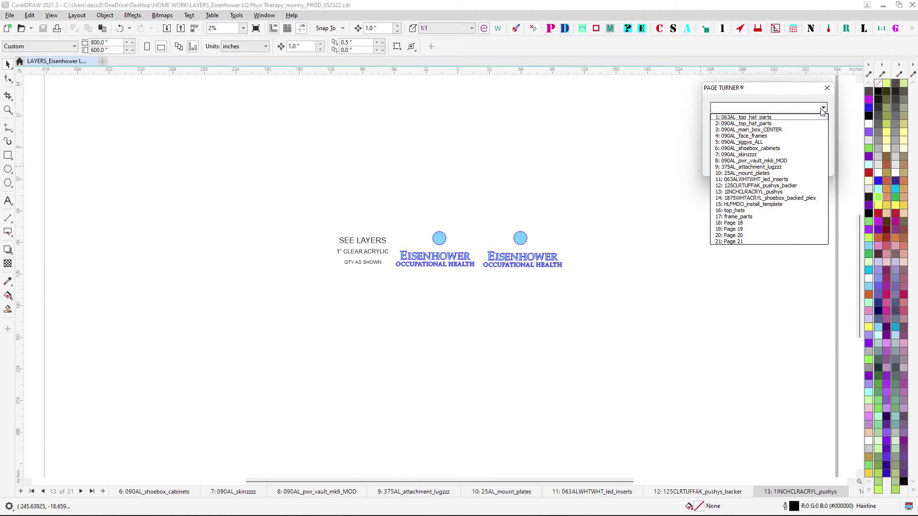
left_click(770, 117)
left_click(770, 125)
Use Page Turner to alternate between page 16: top_hats and page 1: 063AL_top_hat_parts, ending on top_hats.
left_click(823, 108)
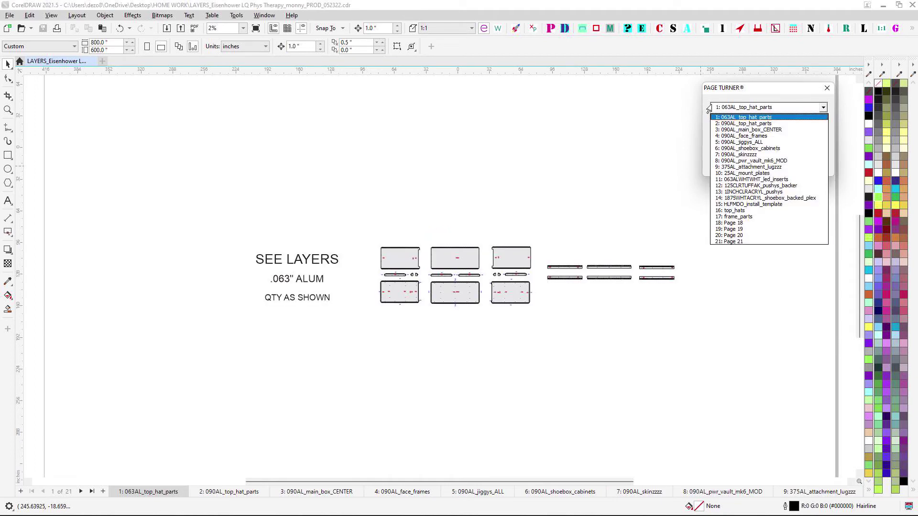
left_click(741, 211)
left_click(824, 108)
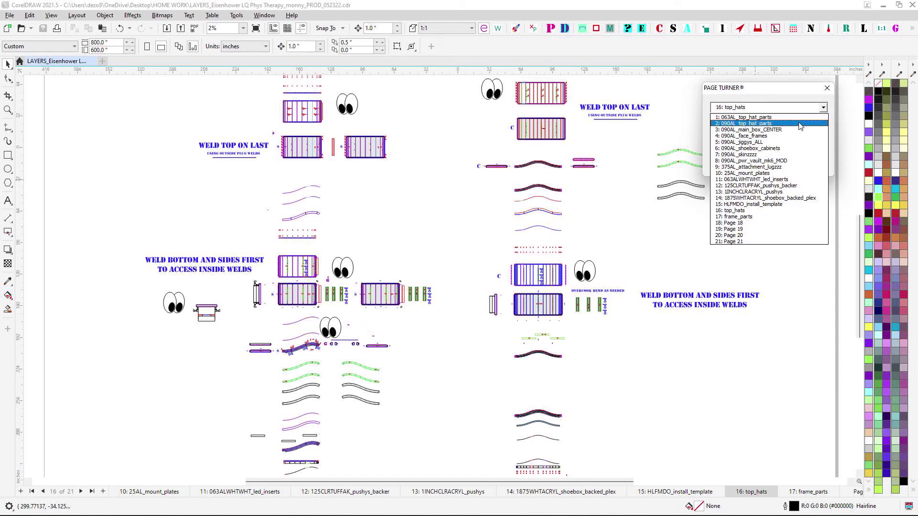
left_click(745, 118)
left_click(823, 107)
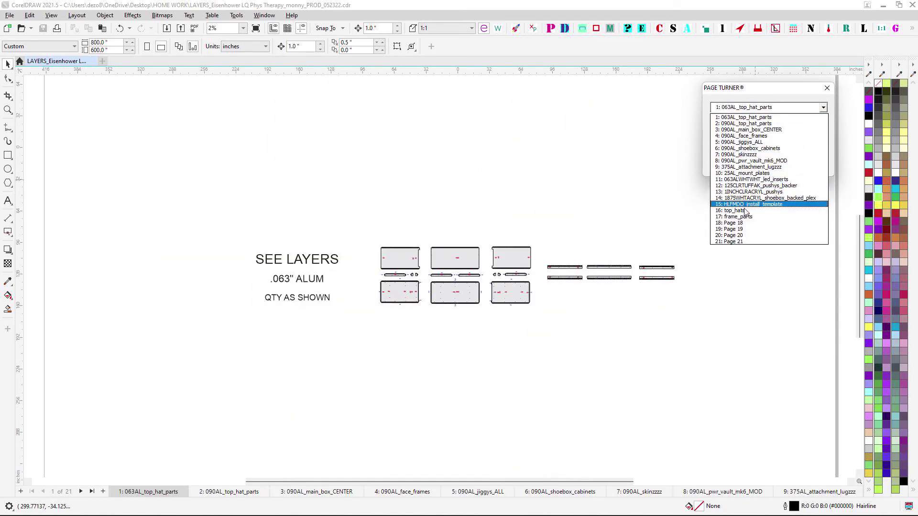
left_click(743, 211)
Set the Sticky Return page to 16 and jump to page 10: 25AL_mount_plates with Page Turner.
left_click(729, 164)
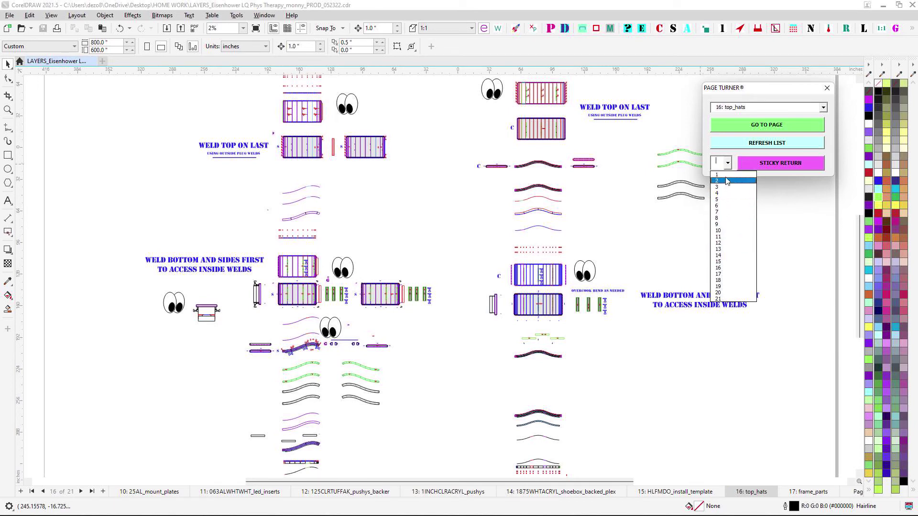
left_click(735, 268)
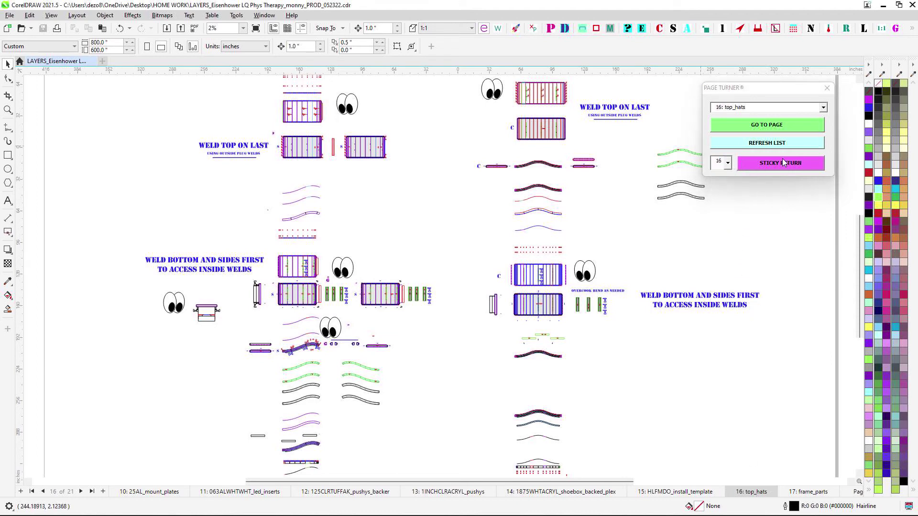
left_click(823, 107)
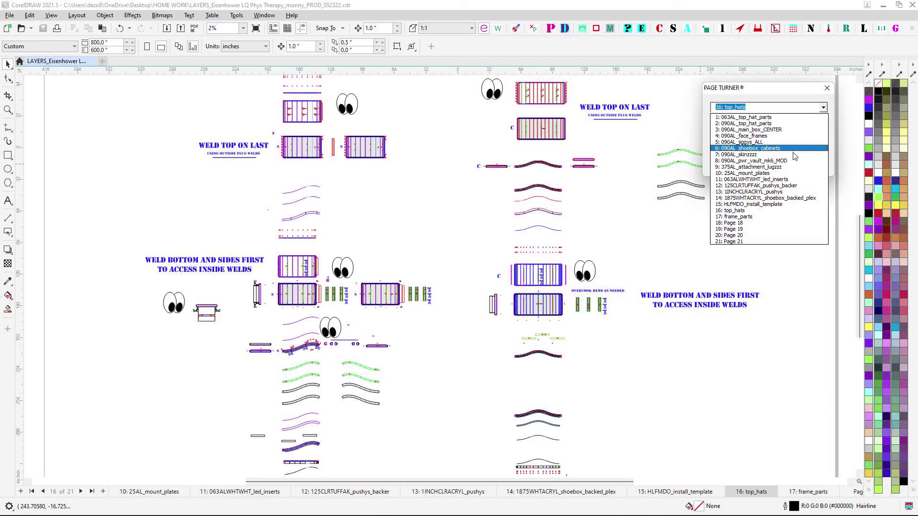
left_click(740, 173)
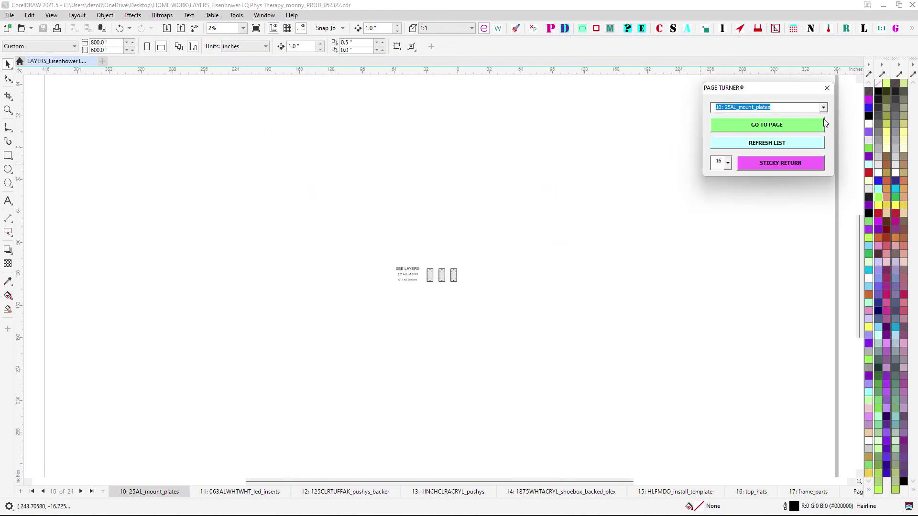
Visit pages 4: 090AL_face_frames, 9: 375AL_attachment_lugzzz and 5: 090AL_jiggys_ALL with Page Turner, and use Sticky Return to get back to page 16.
left_click(823, 107)
left_click(744, 136)
left_click(823, 107)
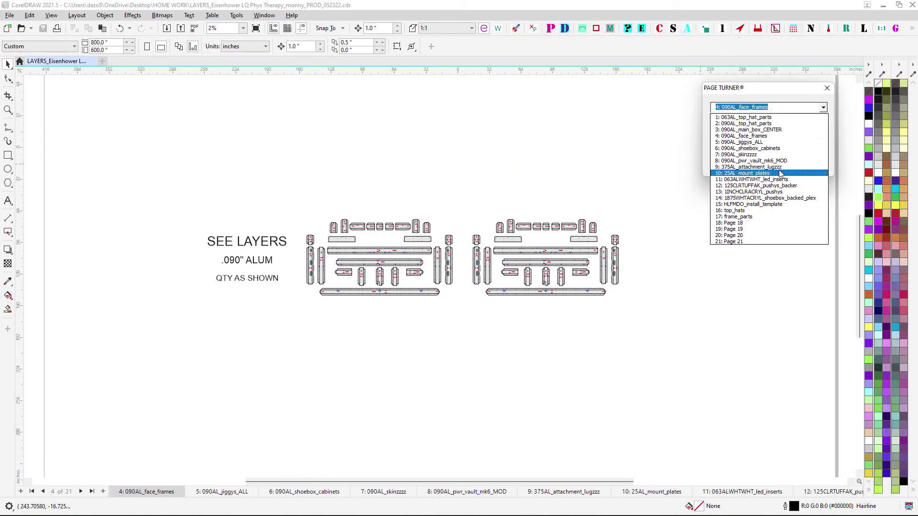
left_click(776, 167)
left_click(823, 107)
left_click(745, 142)
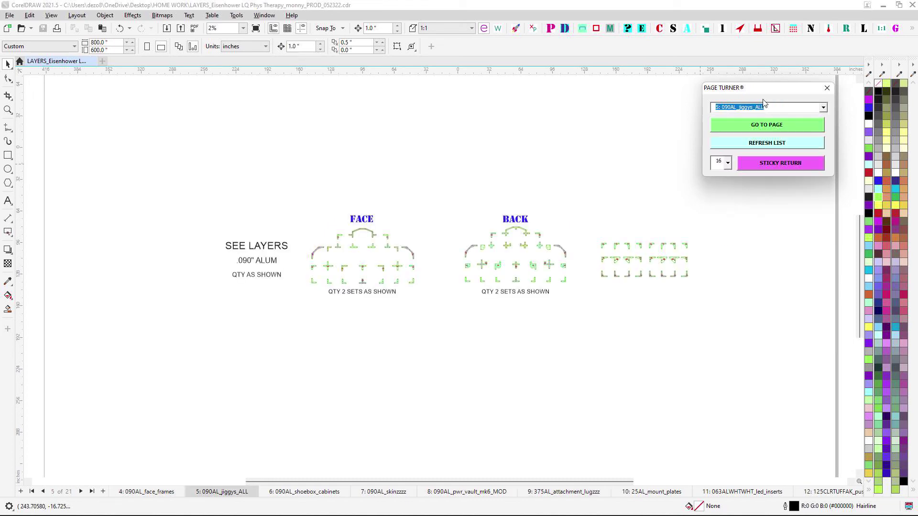
left_click(789, 167)
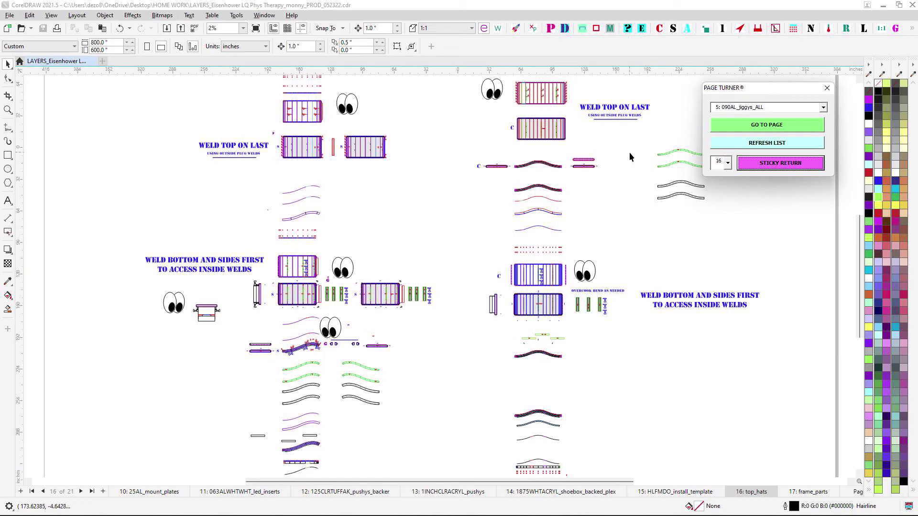
Set the Sticky Return page to 17 and return to the frame_parts page.
left_click(728, 164)
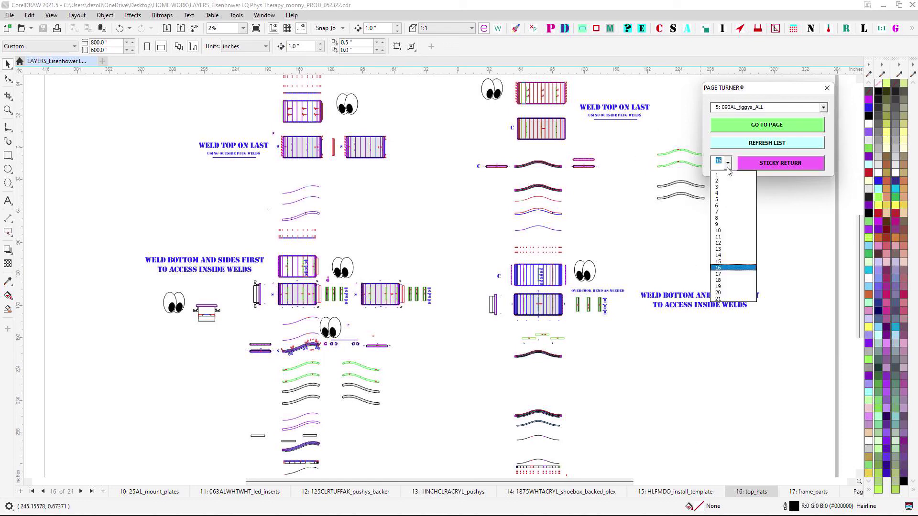
left_click(729, 279)
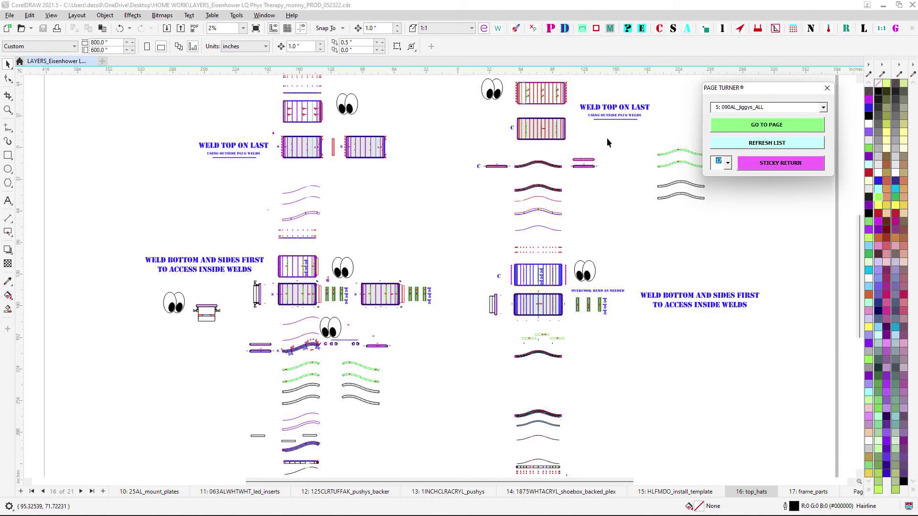
left_click(758, 166)
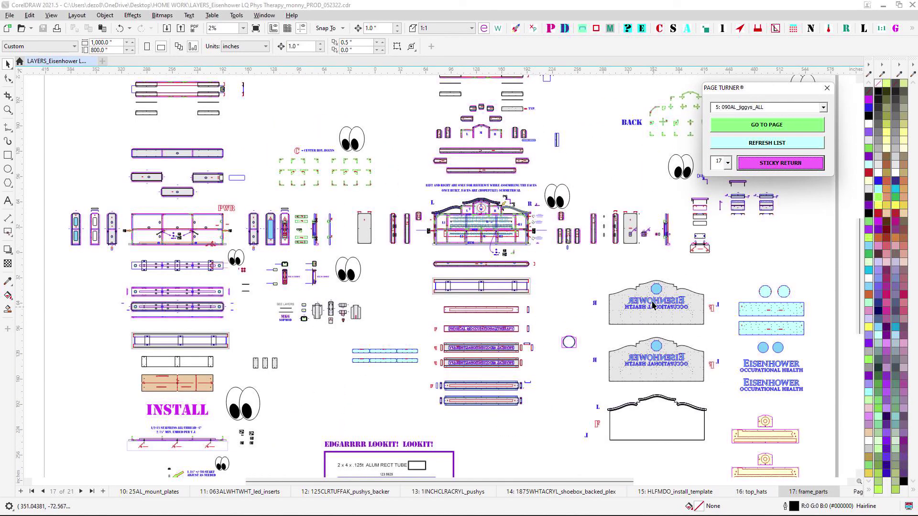
Examine the gray Eisenhower face panels, the light-blue backers and the blue lettering on the frame_parts page.
left_click_drag(770, 287, 561, 252)
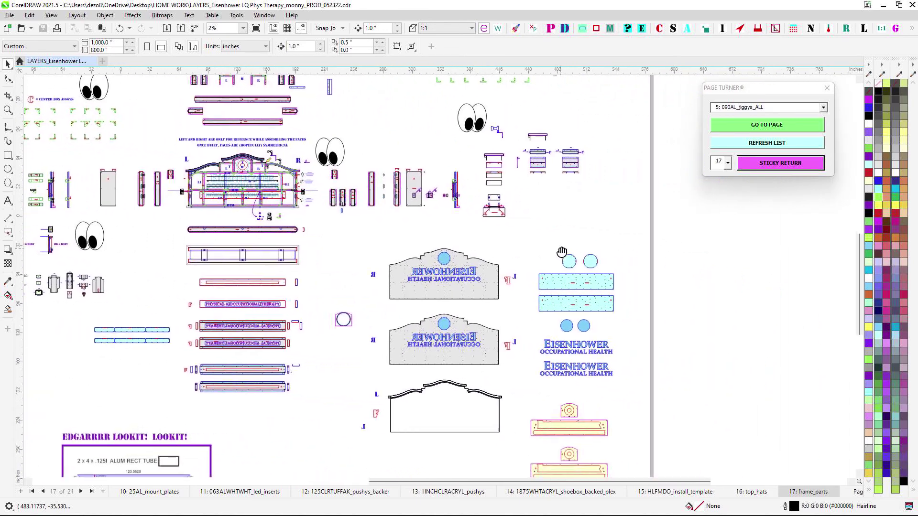
scroll(523, 225, "up", 1)
scroll(622, 265, "down", 1)
scroll(622, 266, "up", 1)
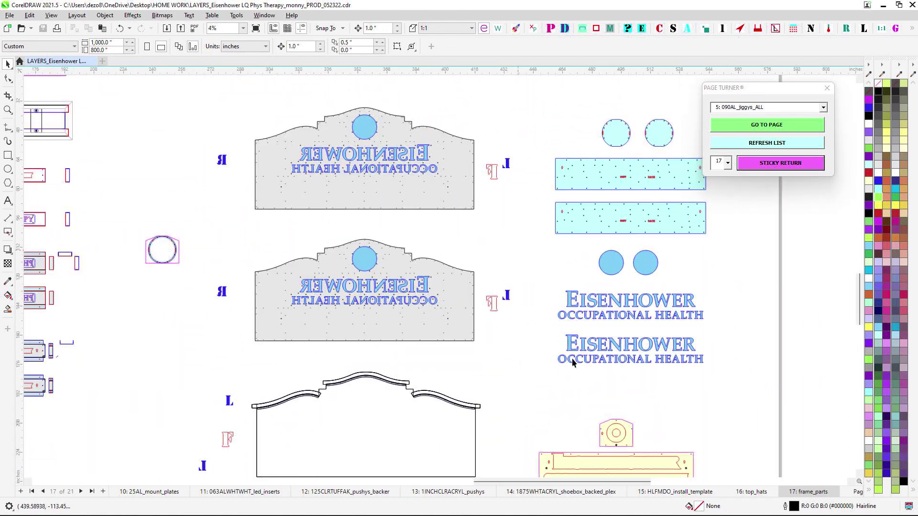
scroll(571, 357, "down", 5)
scroll(374, 242, "down", 1)
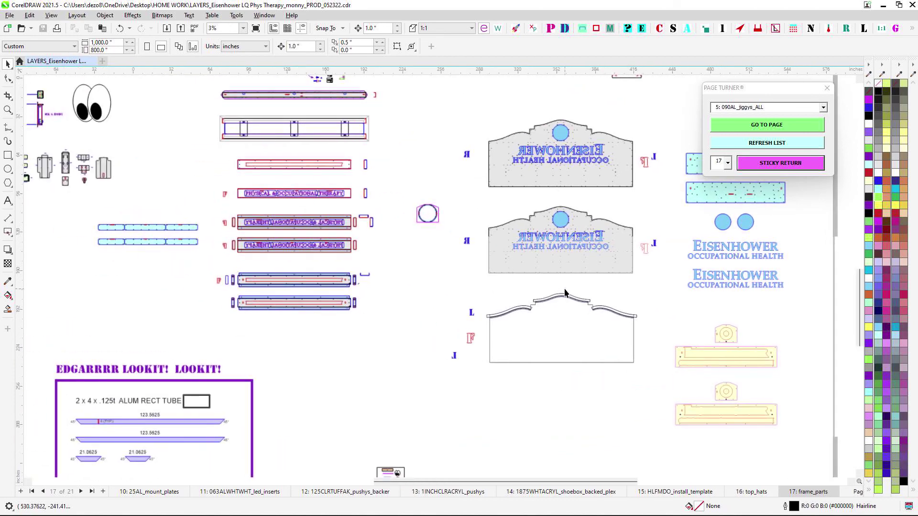
scroll(564, 292, "down", 1)
scroll(679, 234, "down", 1)
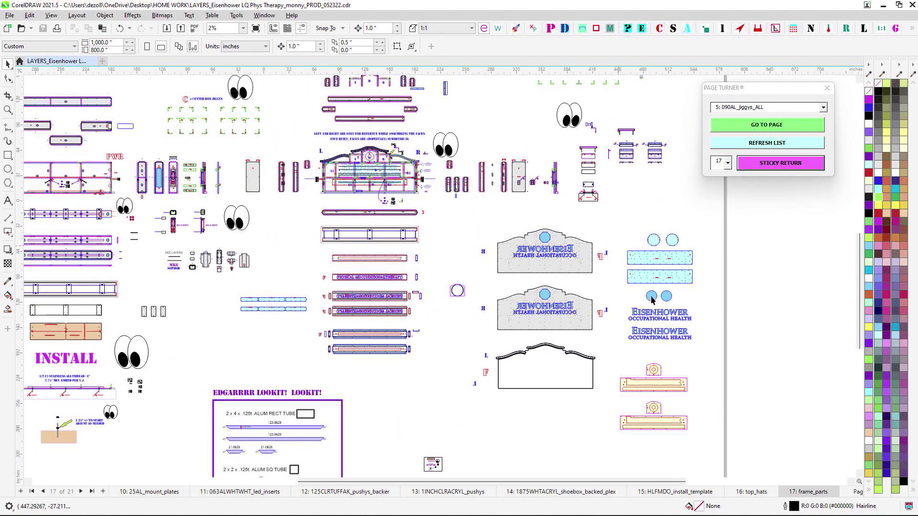
Jump to page 12: 125CLRTUFFAK_pushys_backer with Page Turner and go back to page 17 using Sticky Return.
left_click(821, 108)
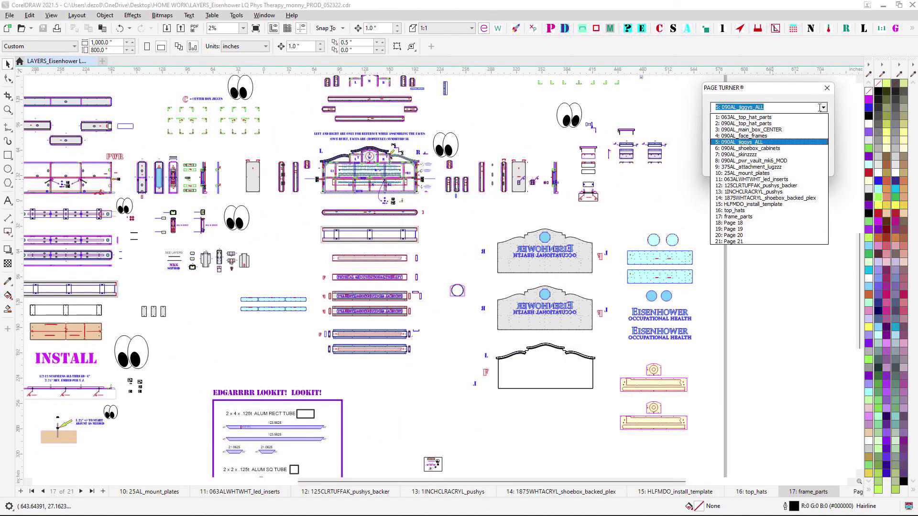
left_click(763, 185)
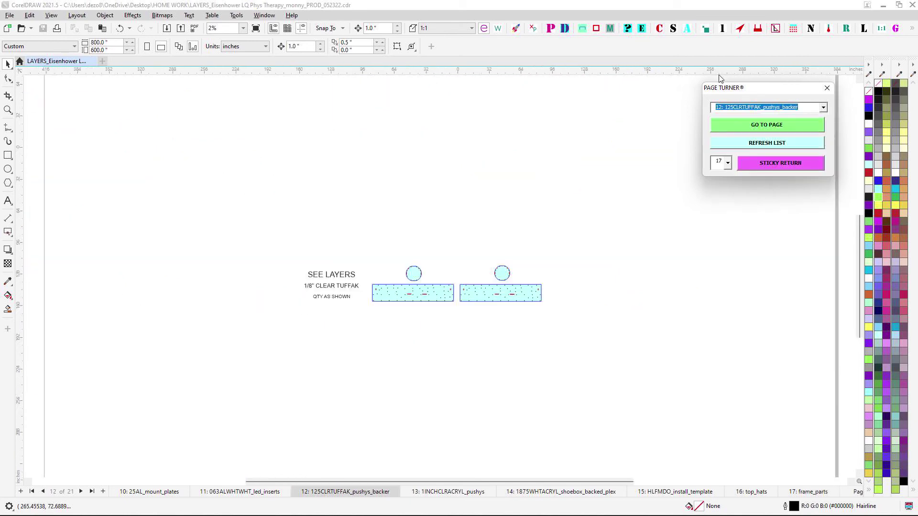
left_click(764, 167)
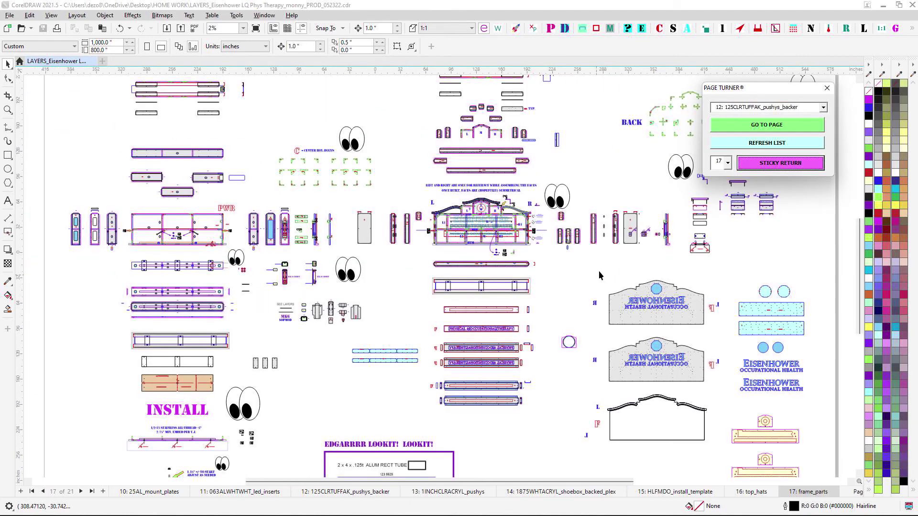
Select the FACE and BACK jiggys on the frame_parts page and jump to page 5: 090AL_jiggys_ALL.
scroll(599, 276, "up", 3)
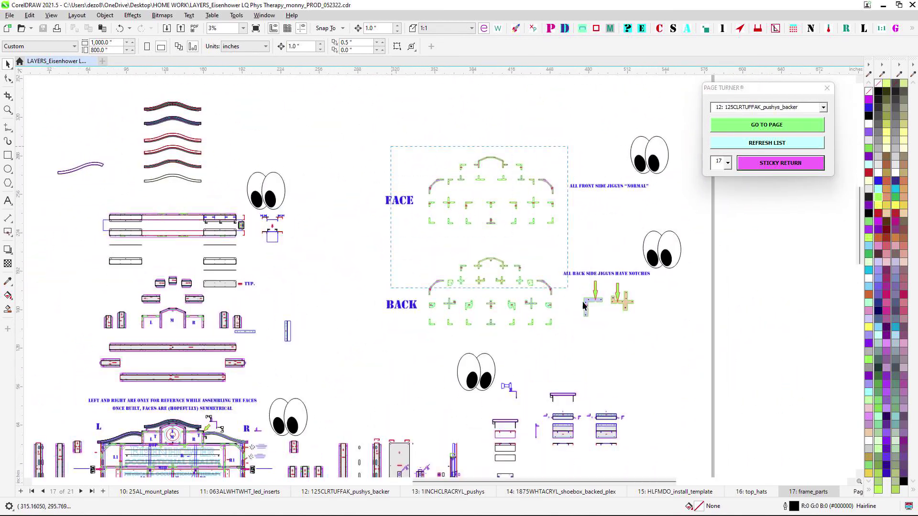
left_click_drag(584, 305, 704, 360)
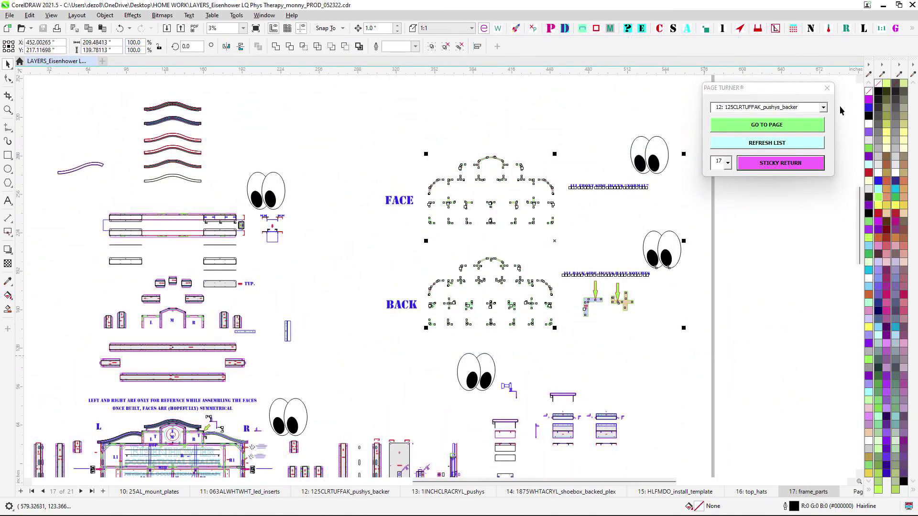
left_click(823, 107)
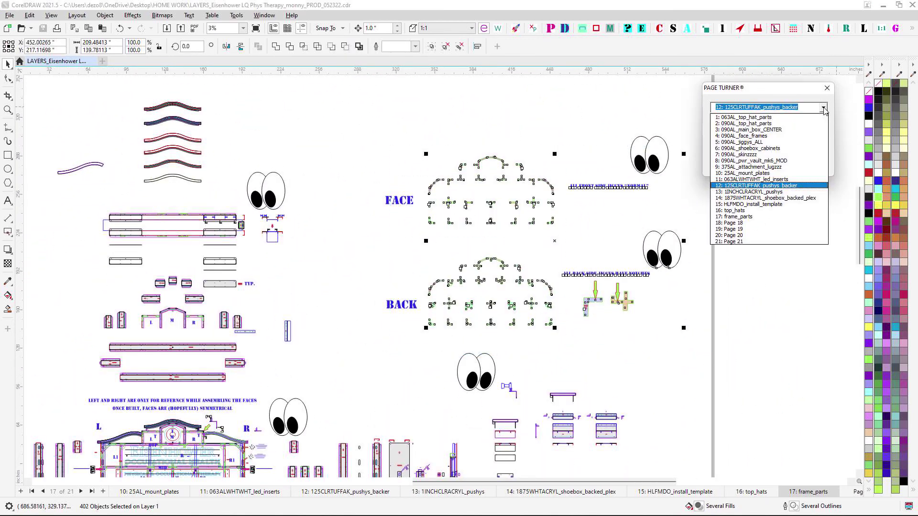
left_click(793, 142)
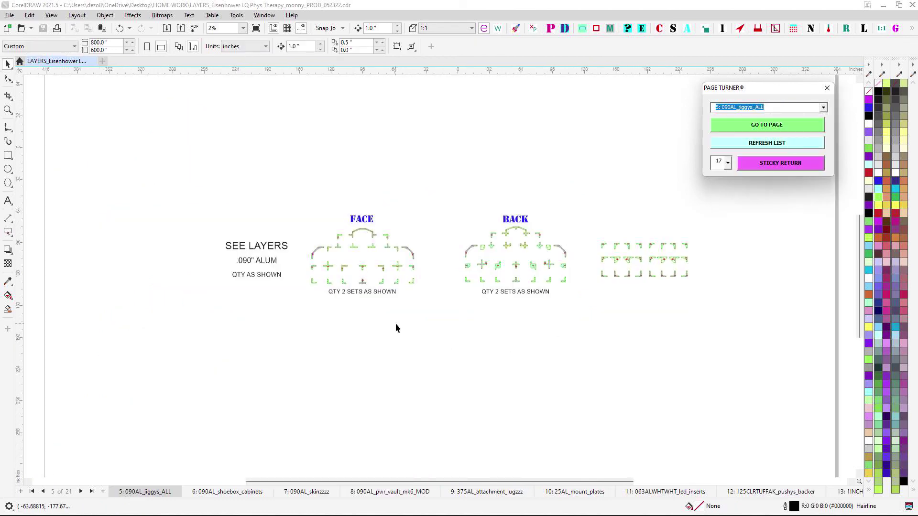
Use Sticky Return to go back to frame_parts and select both gray Eisenhower face panels.
left_click(761, 165)
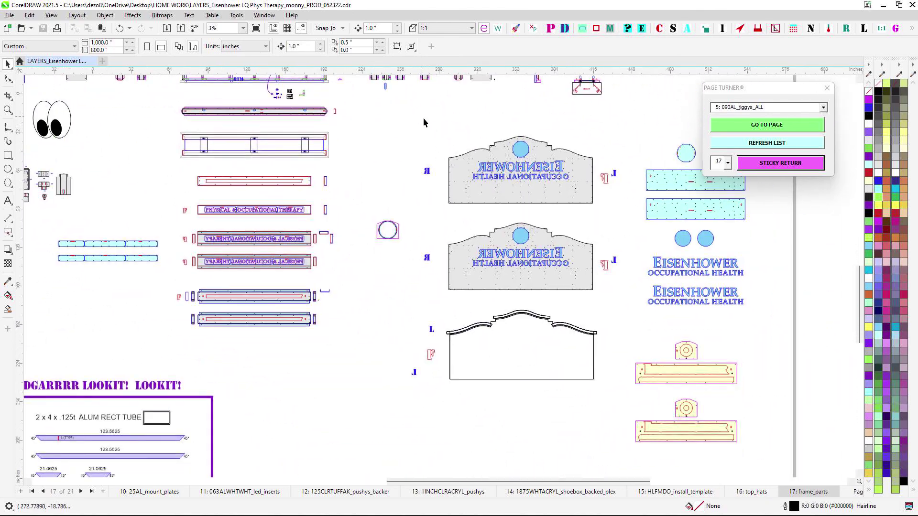
left_click_drag(421, 117, 621, 299)
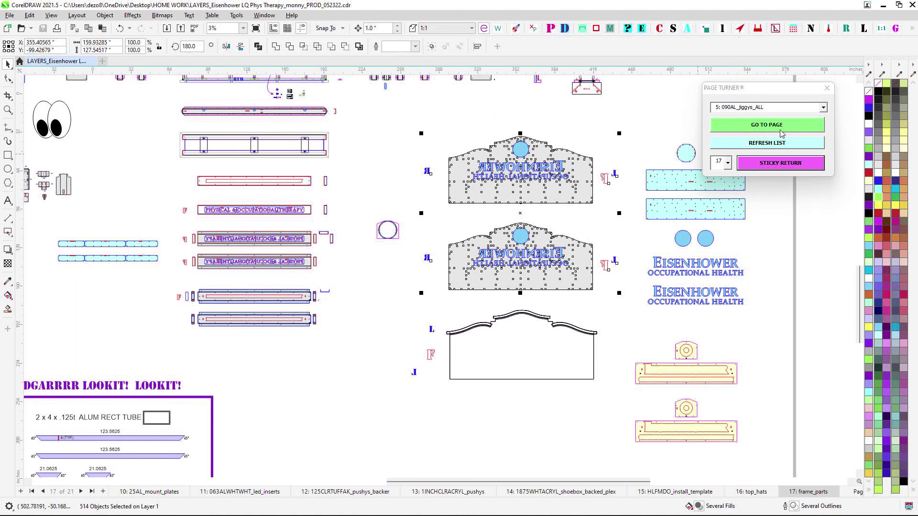
Jump to page 7: 090AL_skinzzzz with Page Turner to view the skins and return to page 17 with Sticky Return.
left_click(823, 108)
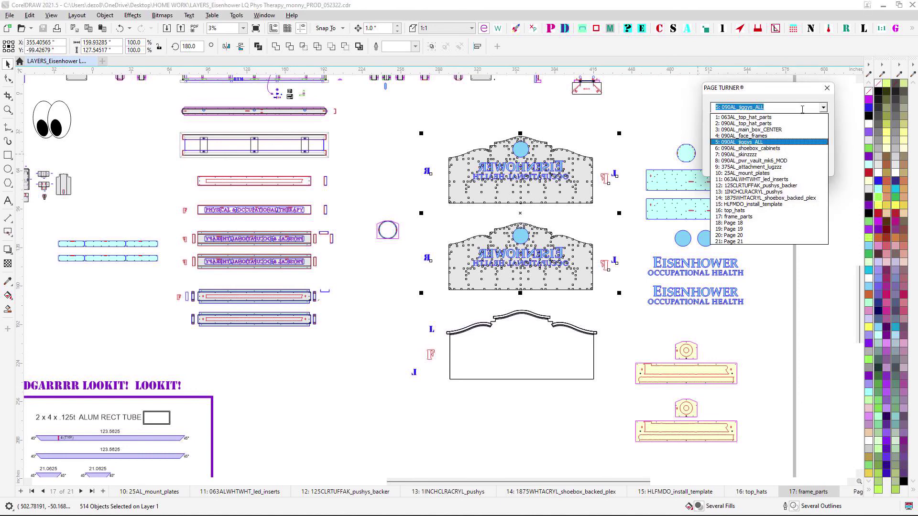
left_click(758, 154)
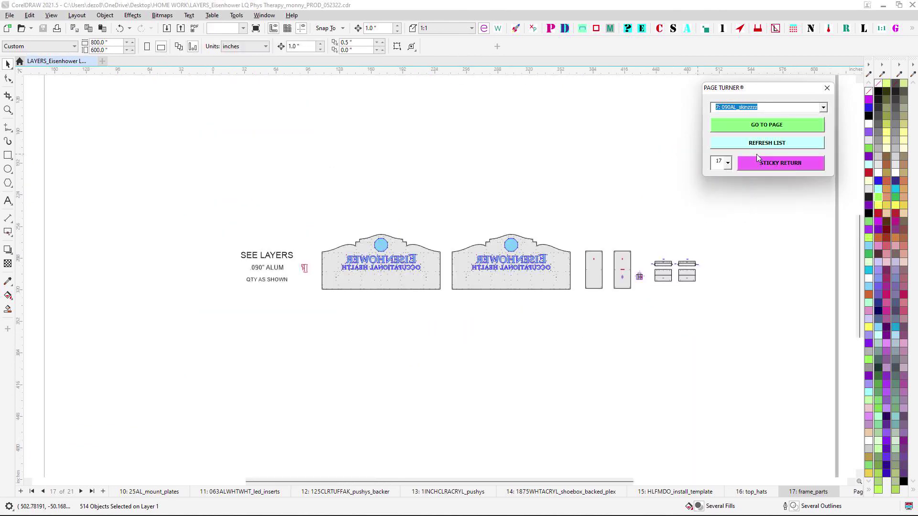
left_click(781, 169)
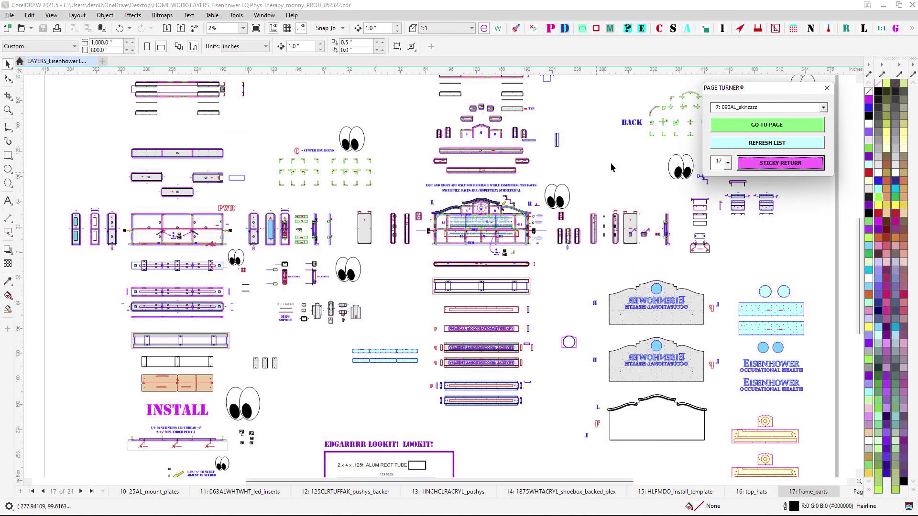
Show the Page Turner page list once more and close the macro window.
left_click(823, 107)
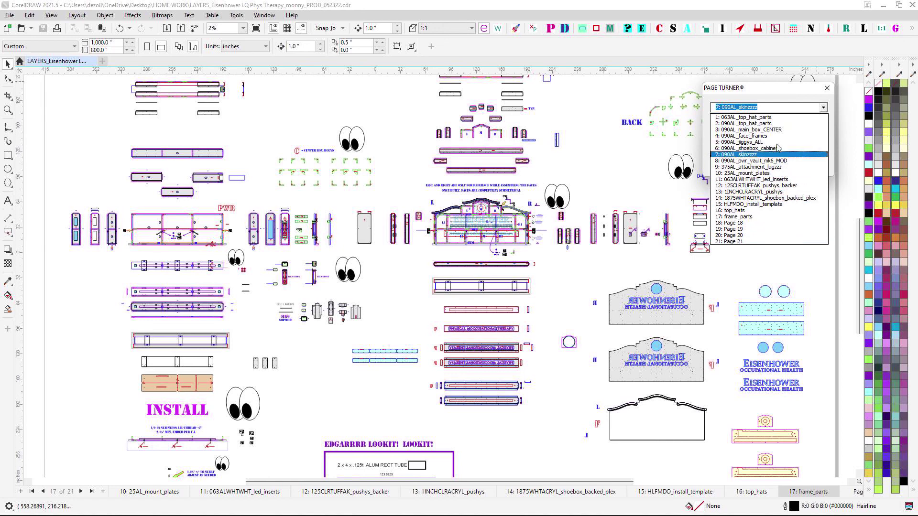
left_click(826, 88)
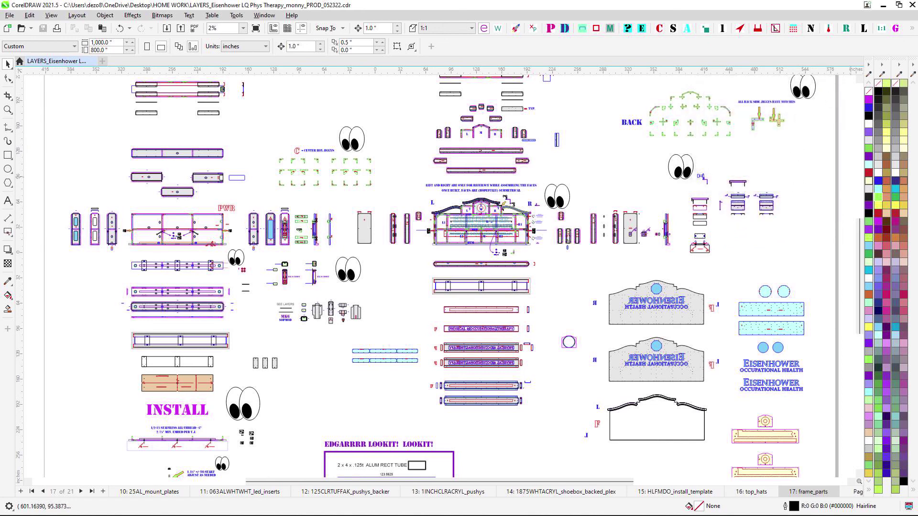